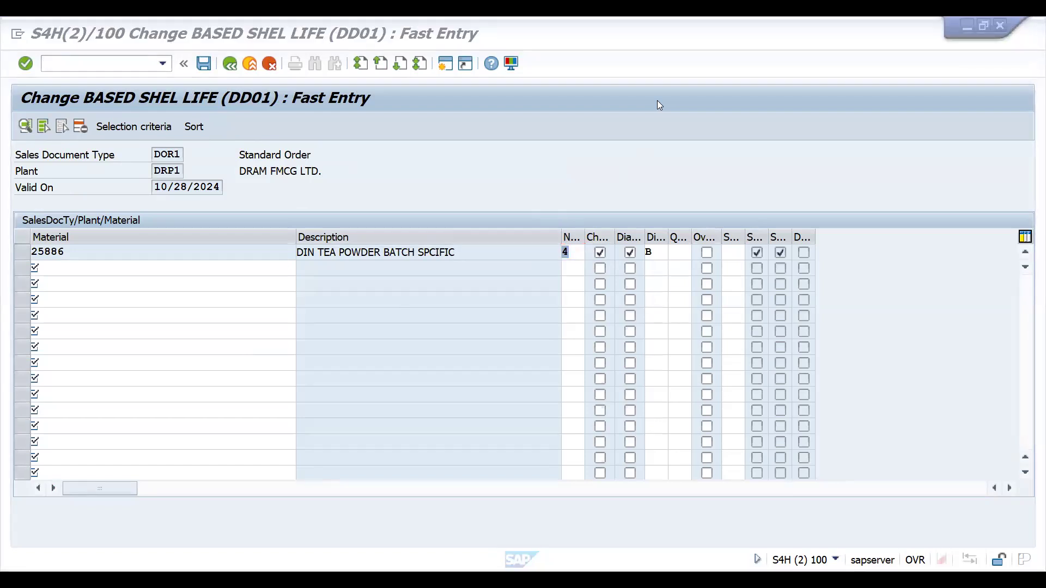
Set the number of batch splits to 10 for strategy type DD01 and save the change.
left_click(138, 355)
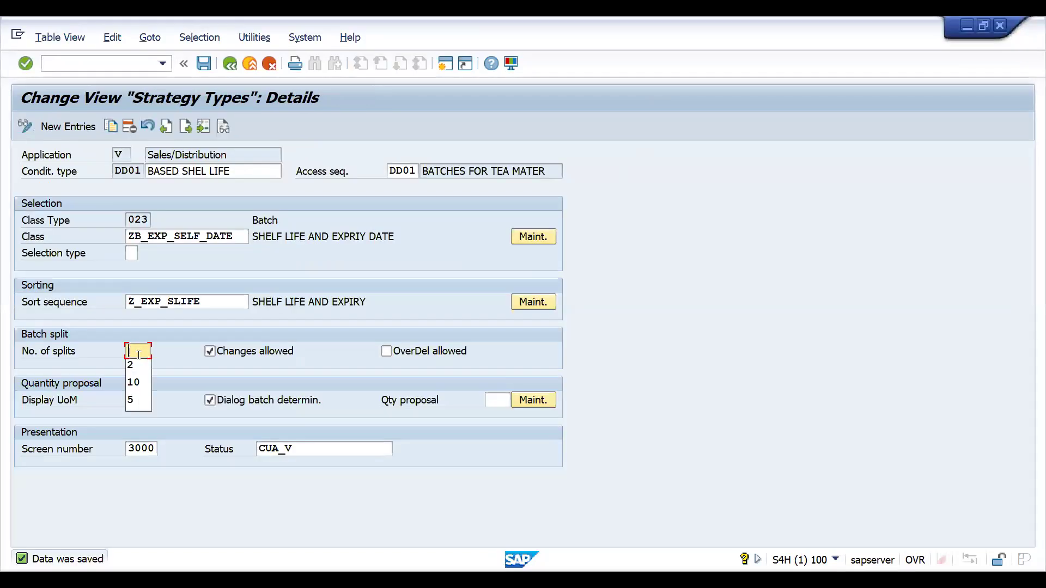
type("10")
key("Return")
key("ctrl+s")
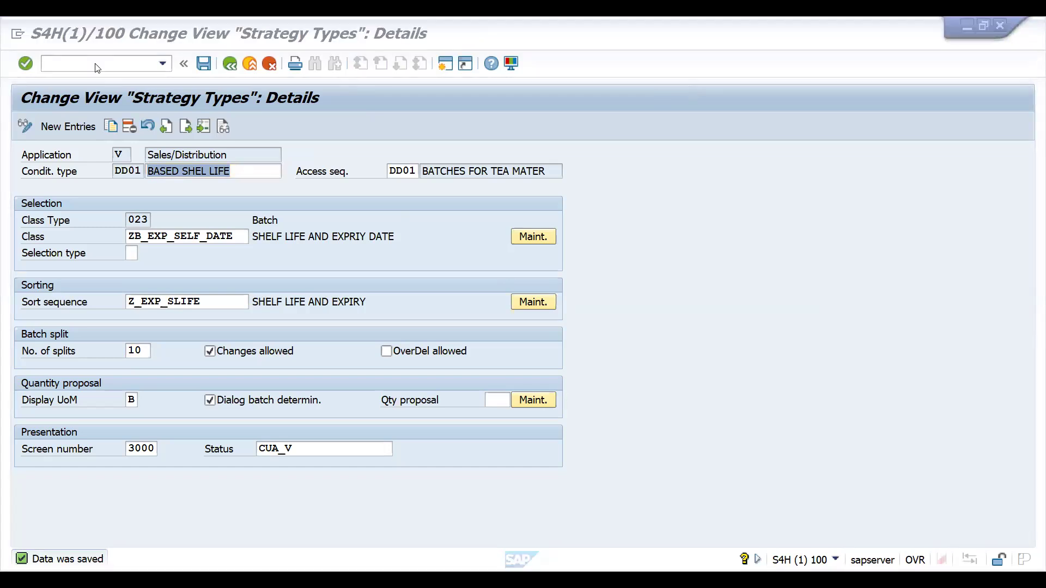
key("alt+Tab")
type("/nv")
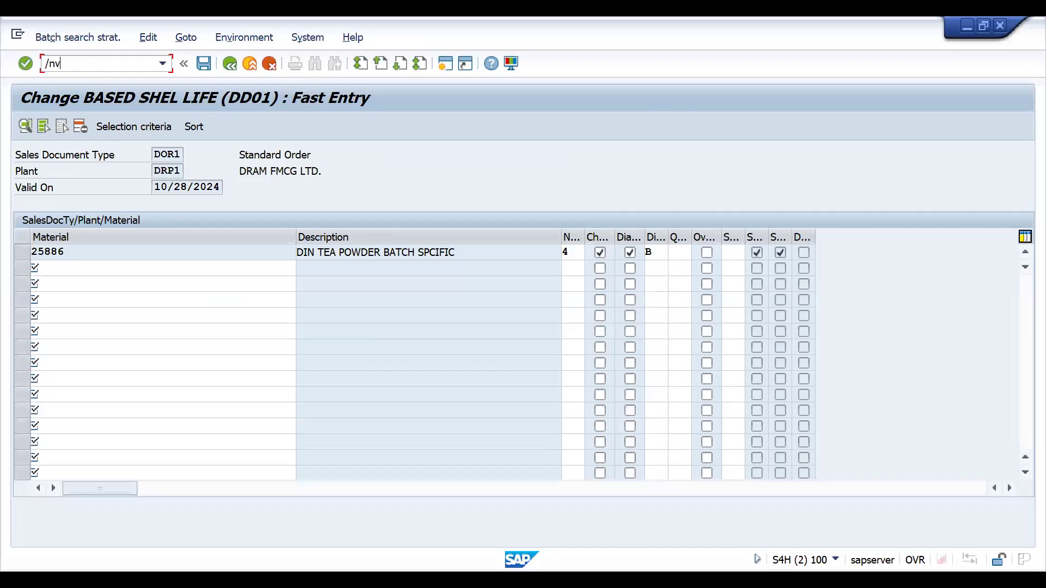
type("k11")
key("Return")
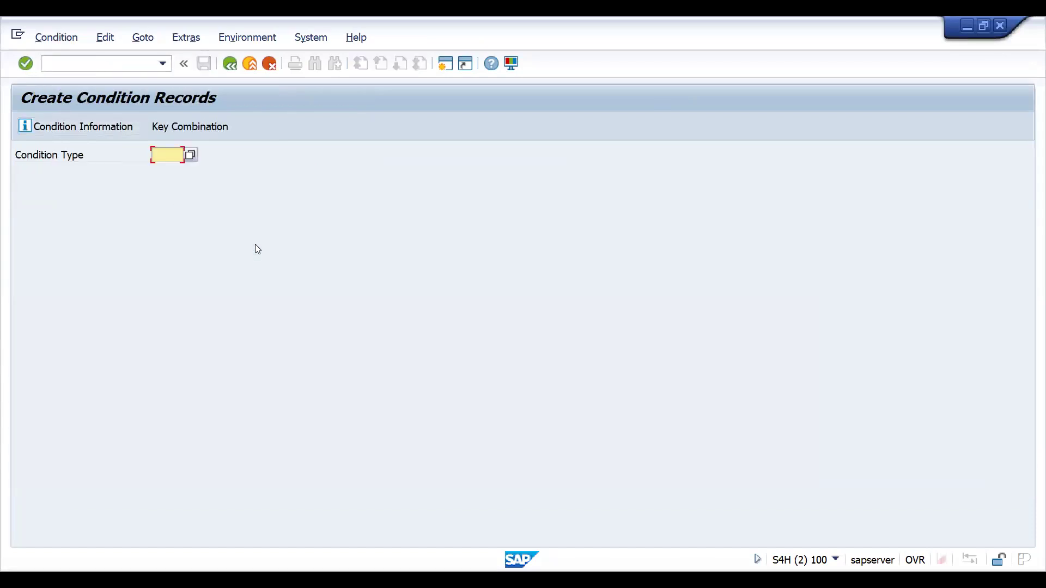
key("Down")
key("Down")
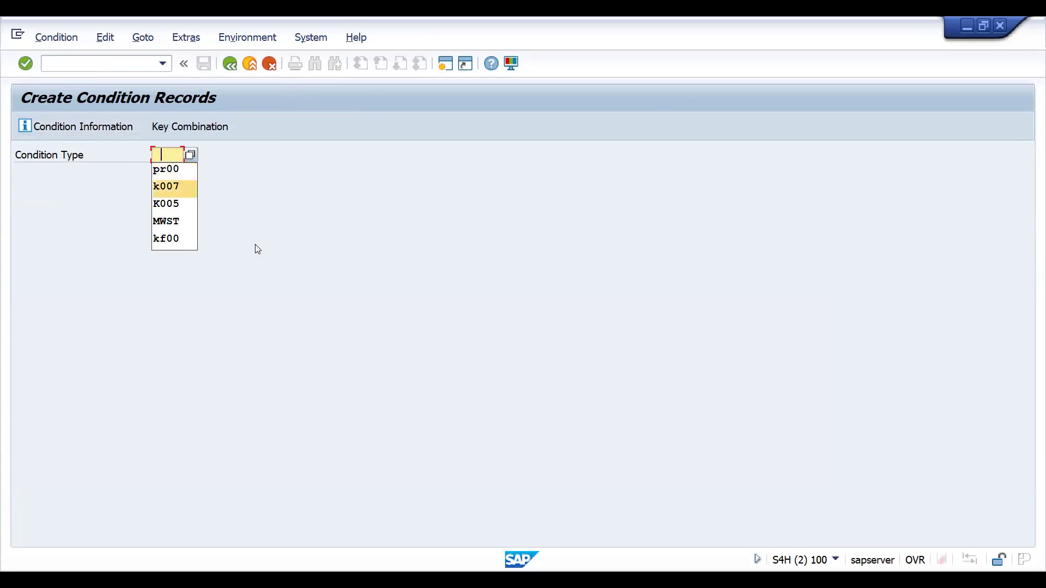
Start a DD01 batch search strategy record in transaction VCH1 for order type DOR1 and plant DRP1, and enter material 25886.
left_click(81, 63)
type("/nvch1")
key("Return")
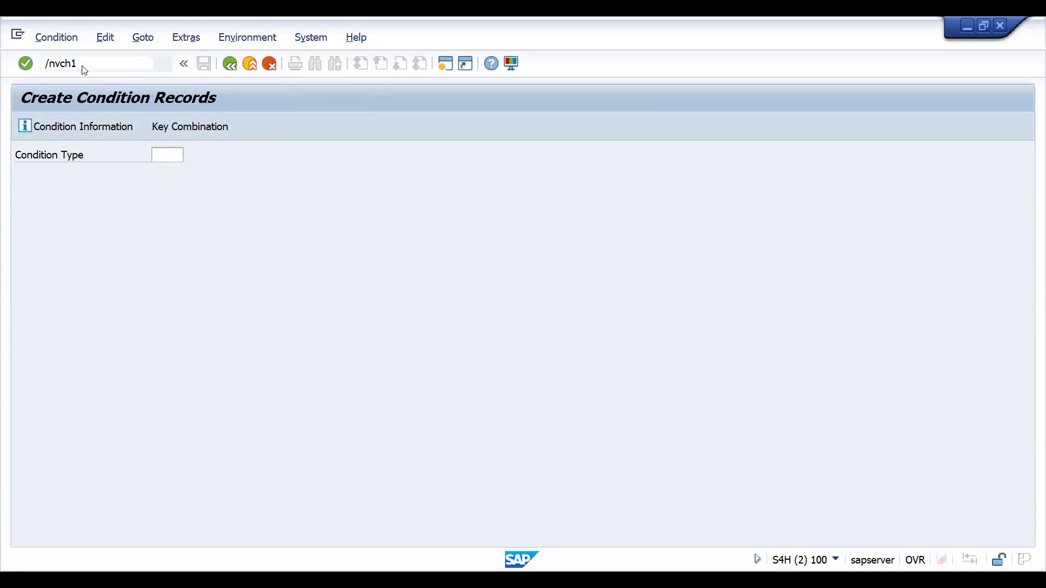
key("Return")
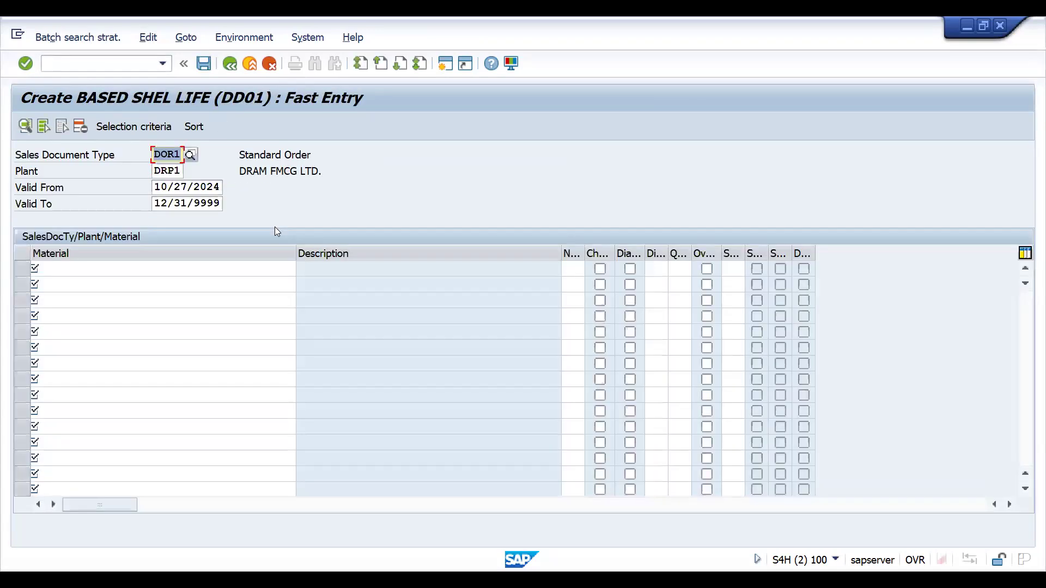
left_click(129, 268)
key("Return")
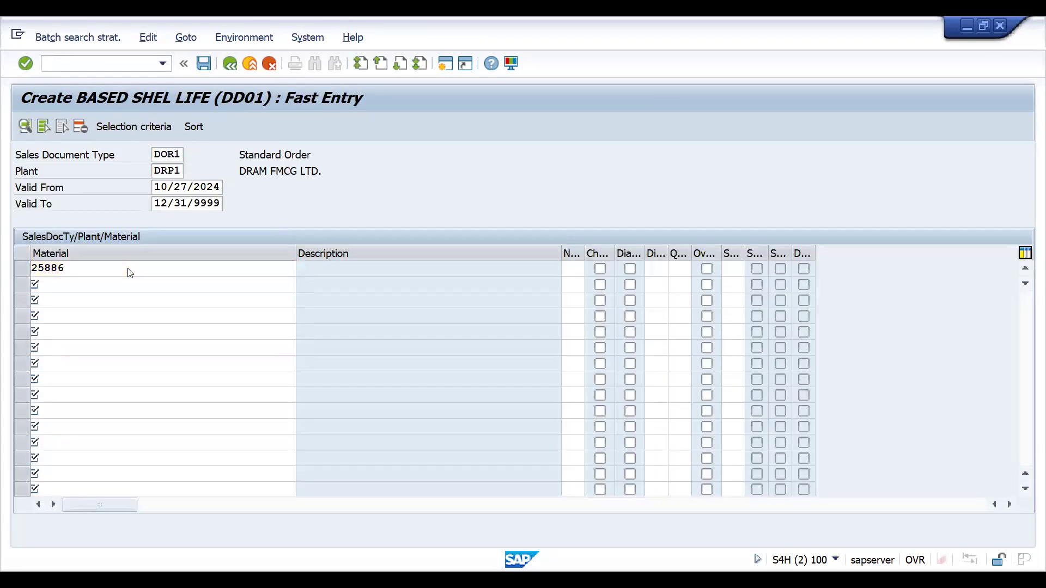
key("Return")
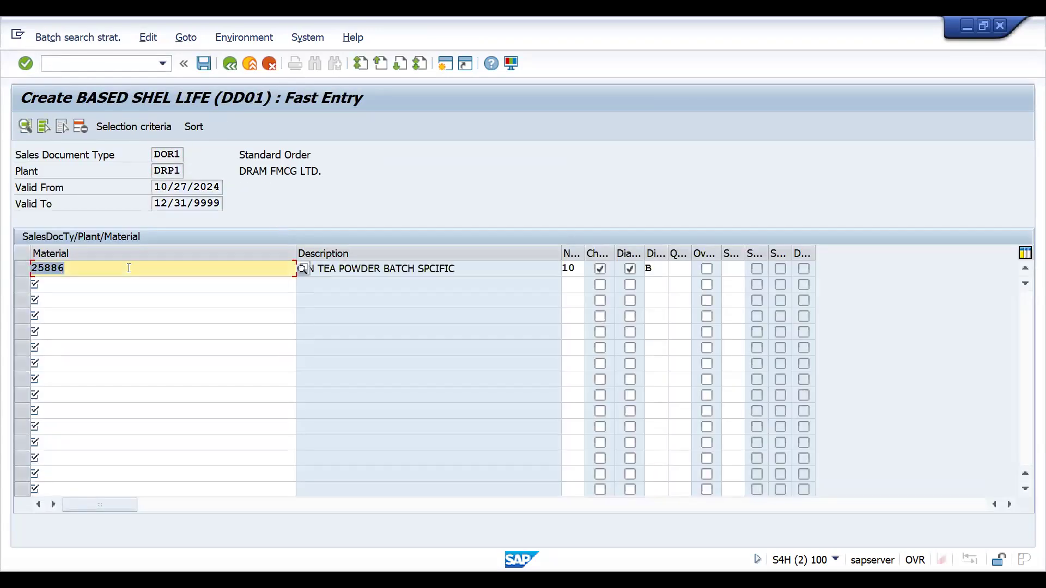
Set the number of splits to 5 on the new record line for material 25886.
left_click(578, 267)
key("BackSpace")
key("BackSpace")
type("5")
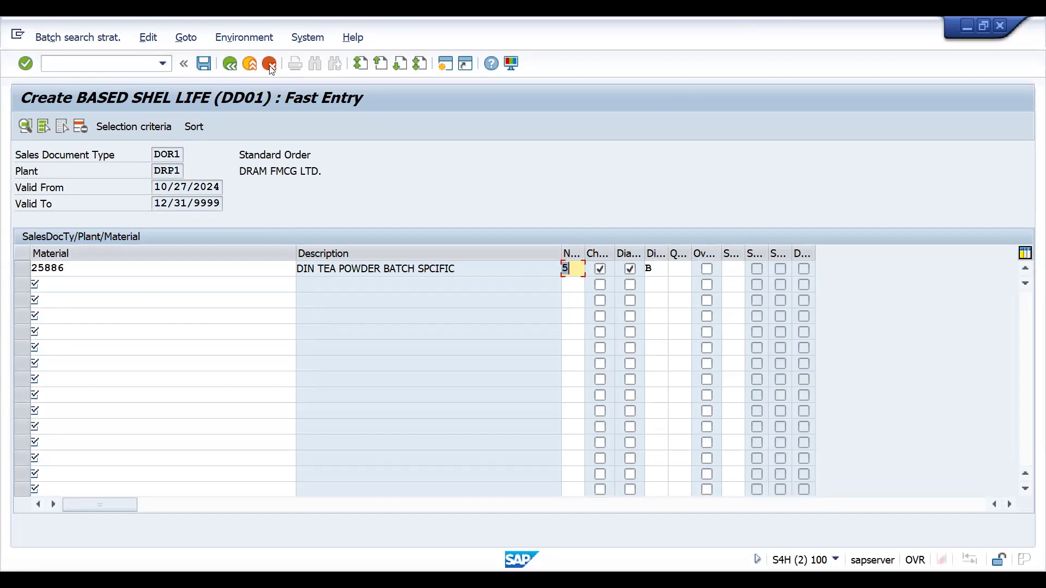
left_click(239, 61)
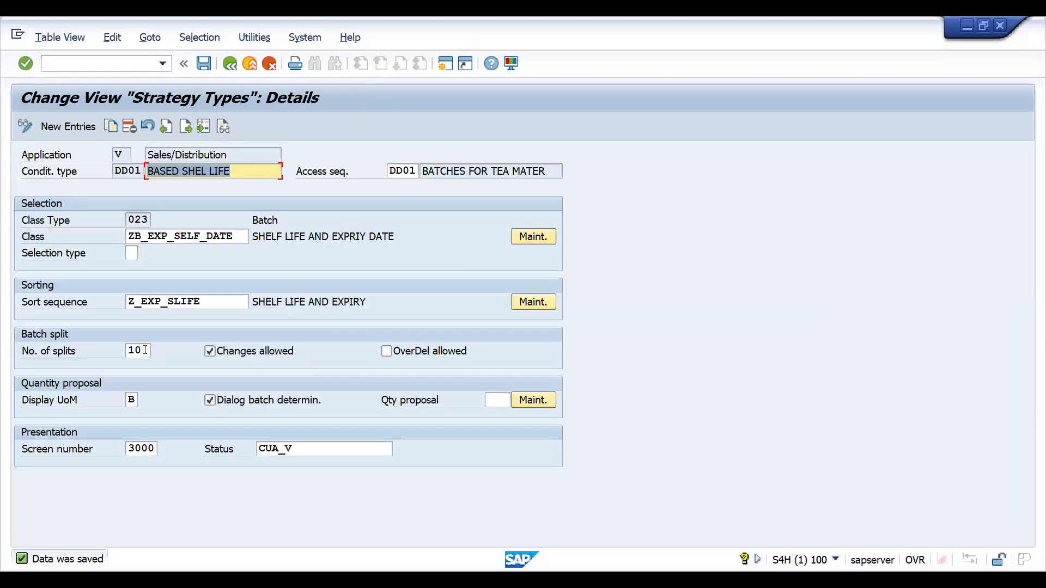
Set the number of batch splits to 2 in the details of strategy type DD01 and save.
double_click(138, 351)
key("BackSpace")
type("2")
key("Return")
key("ctrl+s")
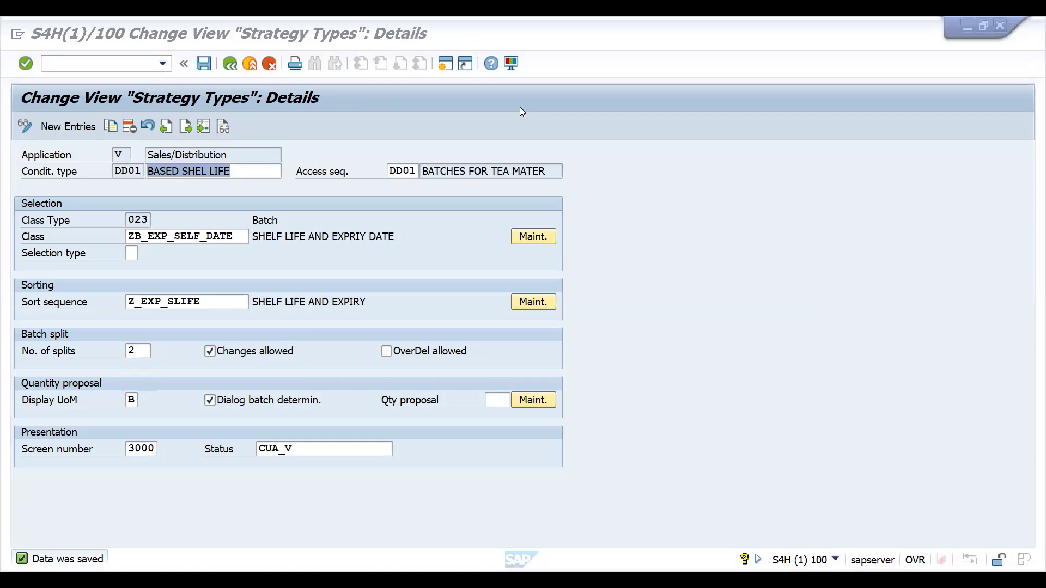
Switch to the other session and open transaction SE16N for the batch stocks table MCHB.
key("alt+Tab")
left_click(80, 63)
type("/nse16n")
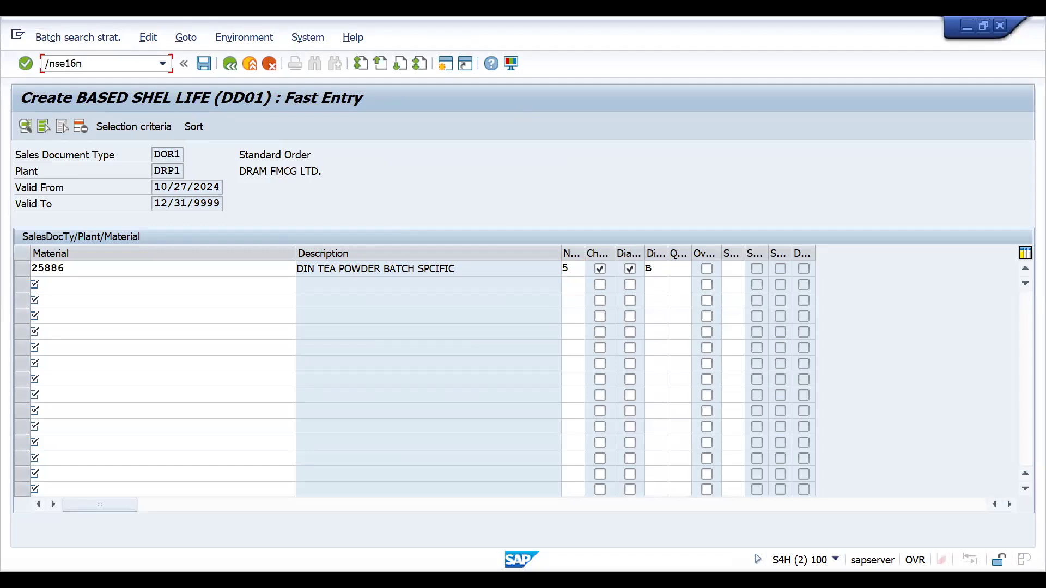
key("Return")
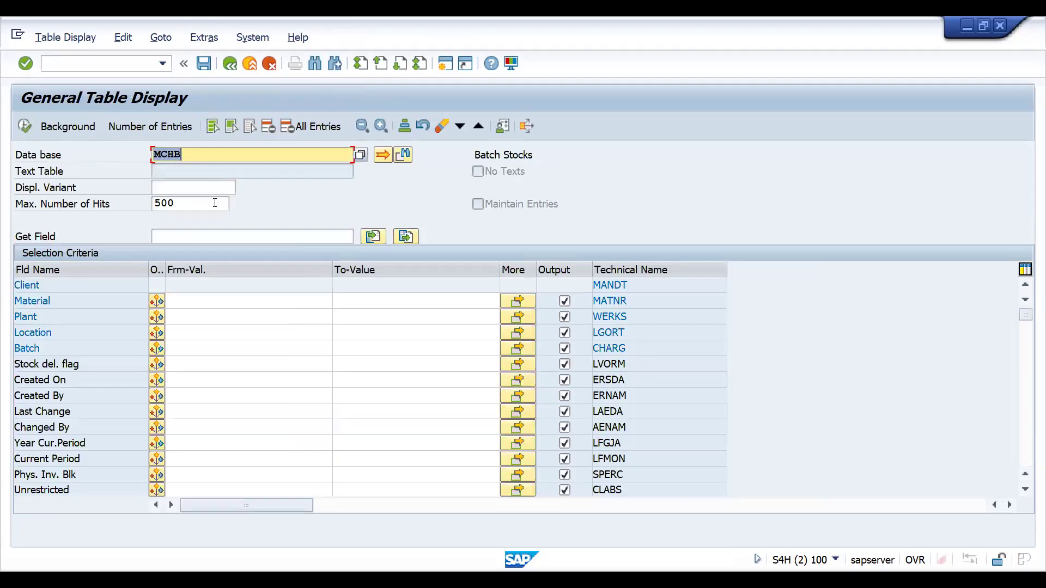
left_click(78, 68)
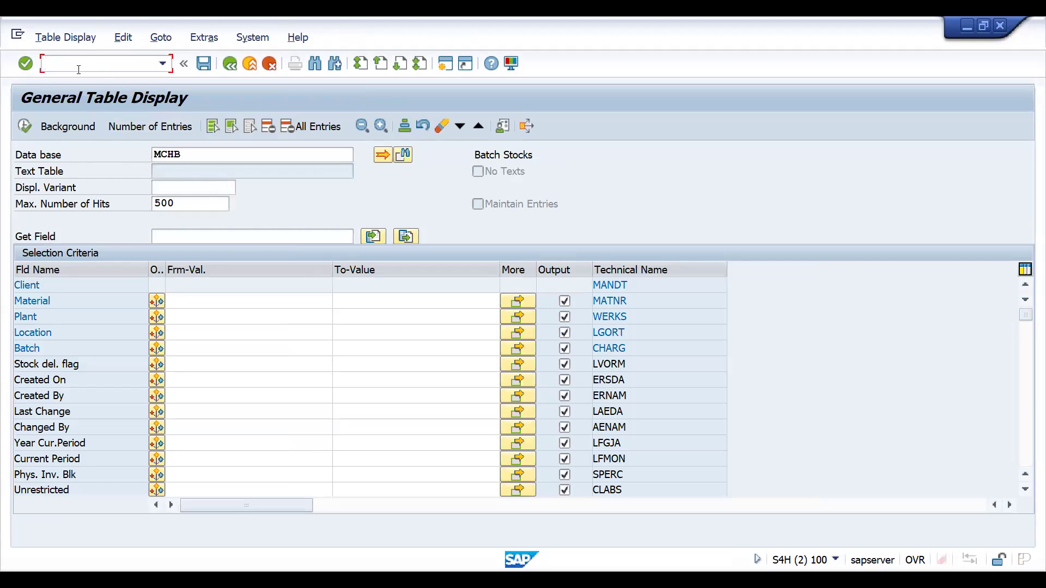
List the MCHB batch stocks for material 25886 and total the unrestricted stock column.
left_click(198, 302)
key("Return")
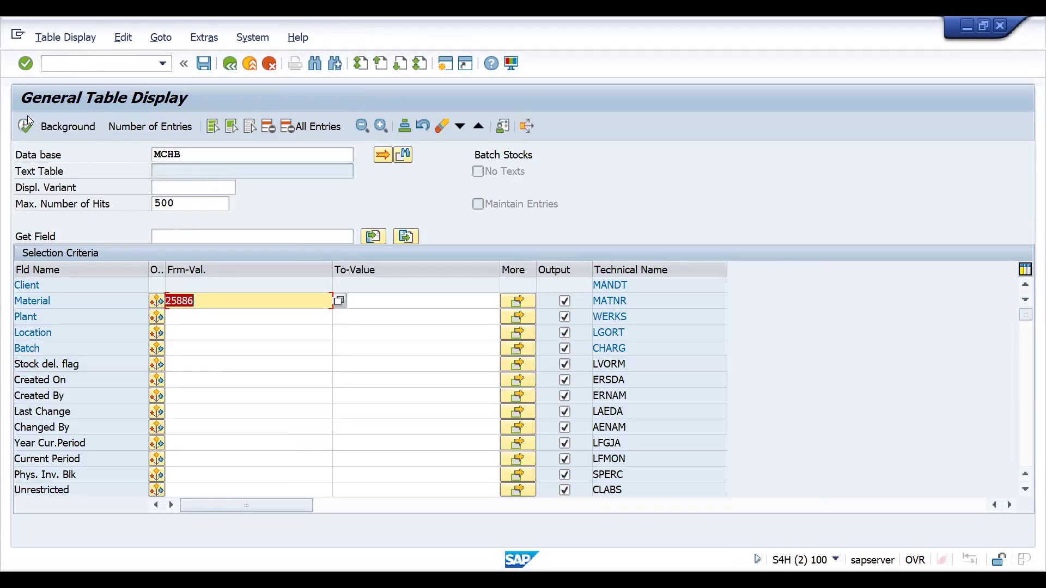
left_click(27, 117)
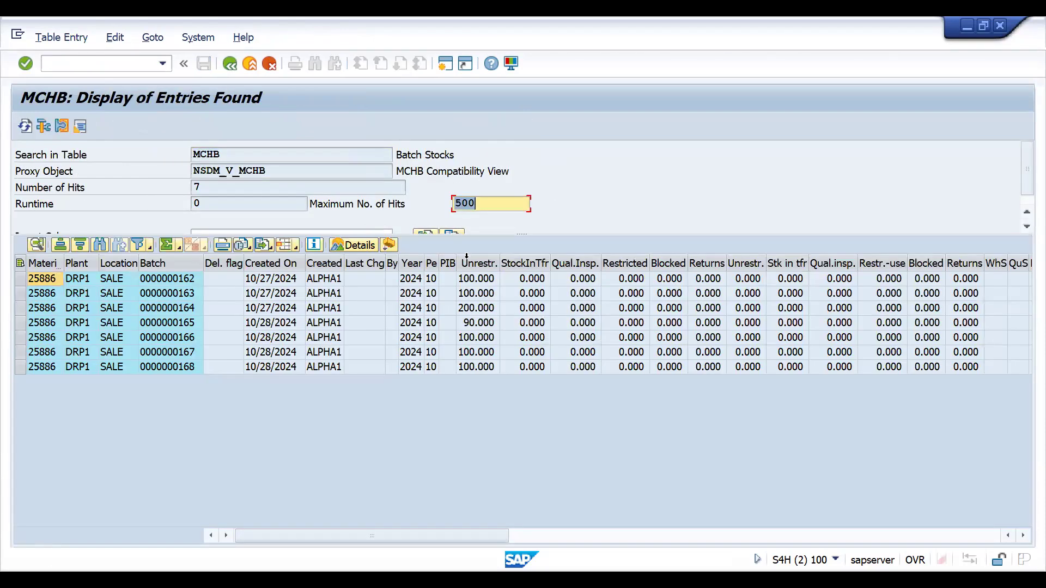
left_click(467, 260)
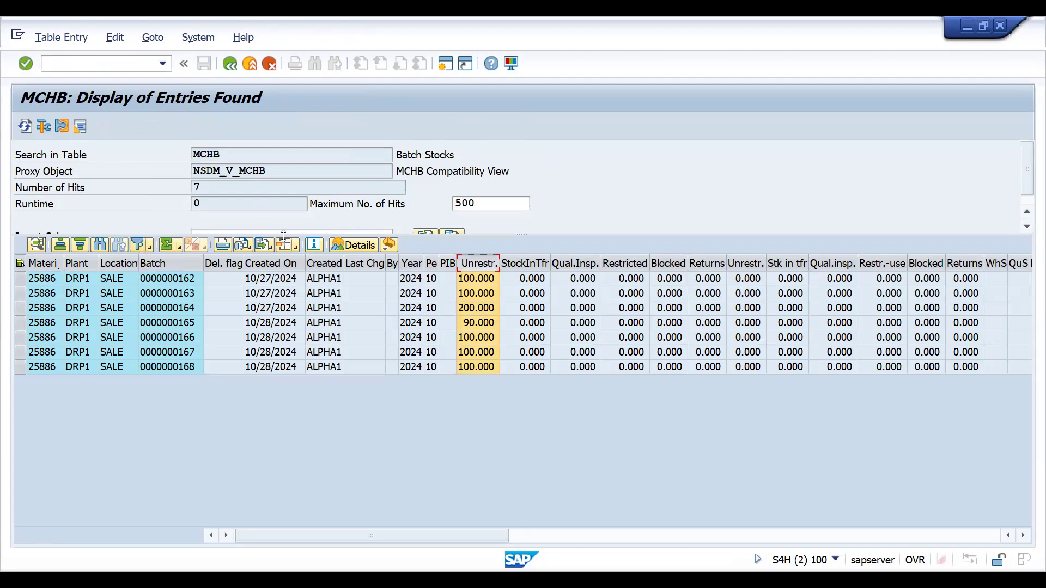
left_click(166, 245)
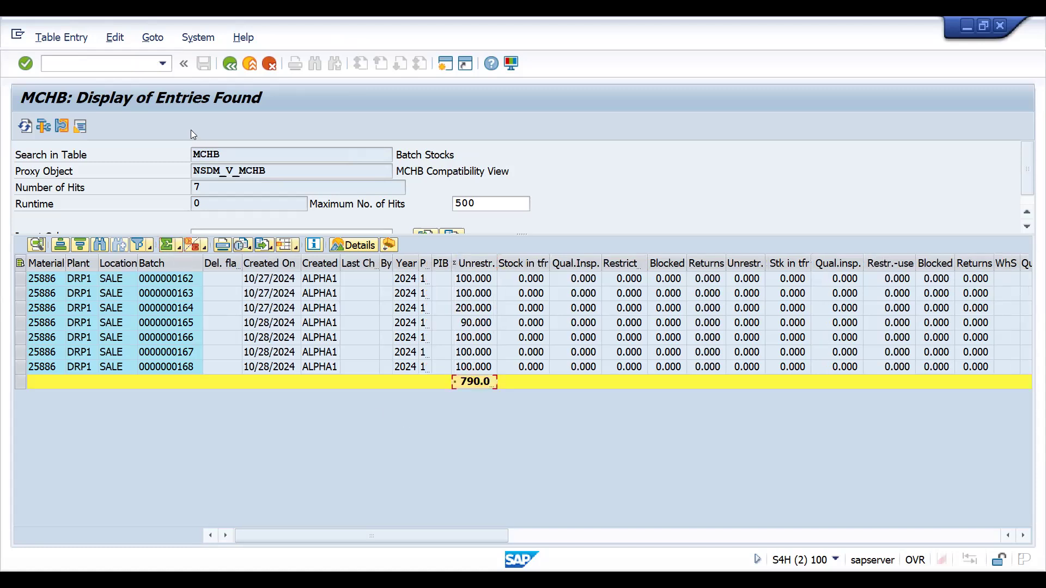
left_click(97, 64)
type("/nvch2n")
key("Return")
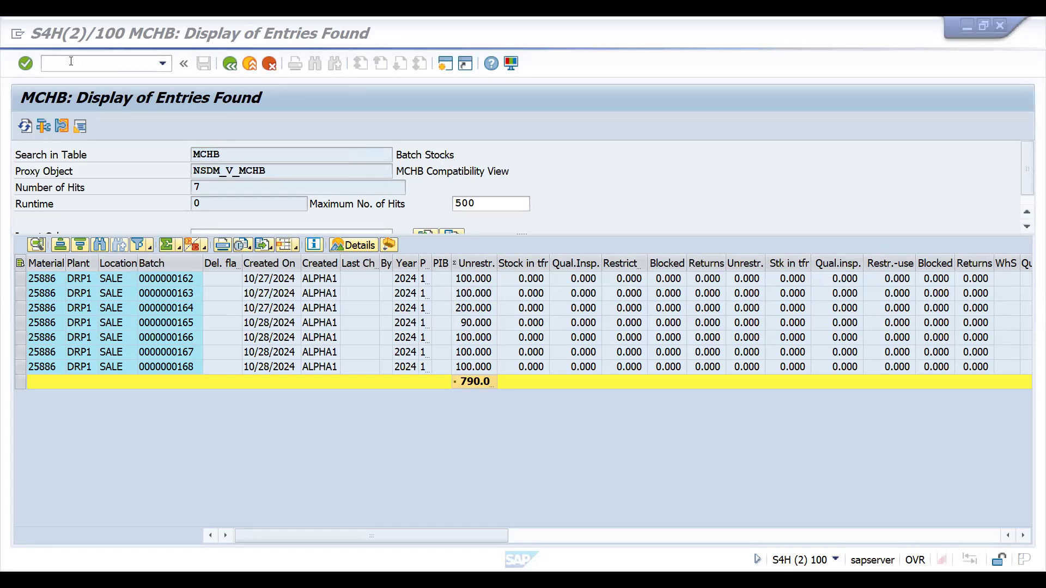
type("/nvch")
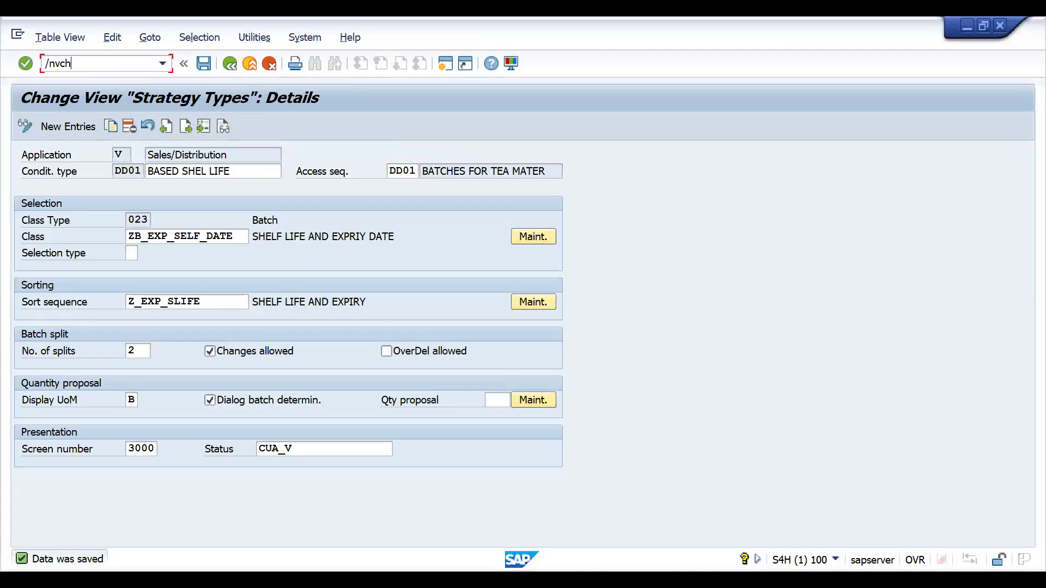
type("2n")
key("Return")
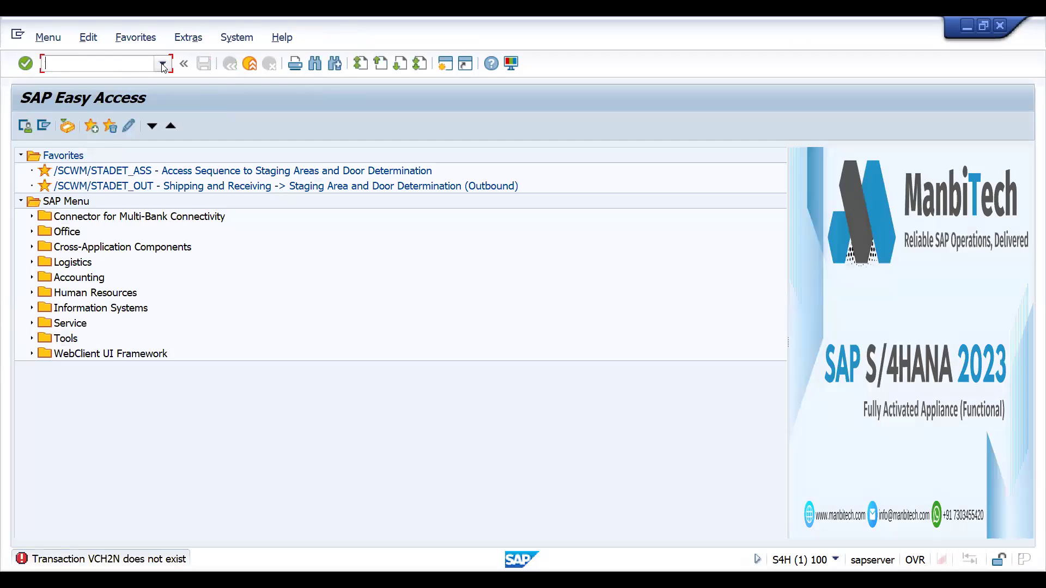
left_click(162, 64)
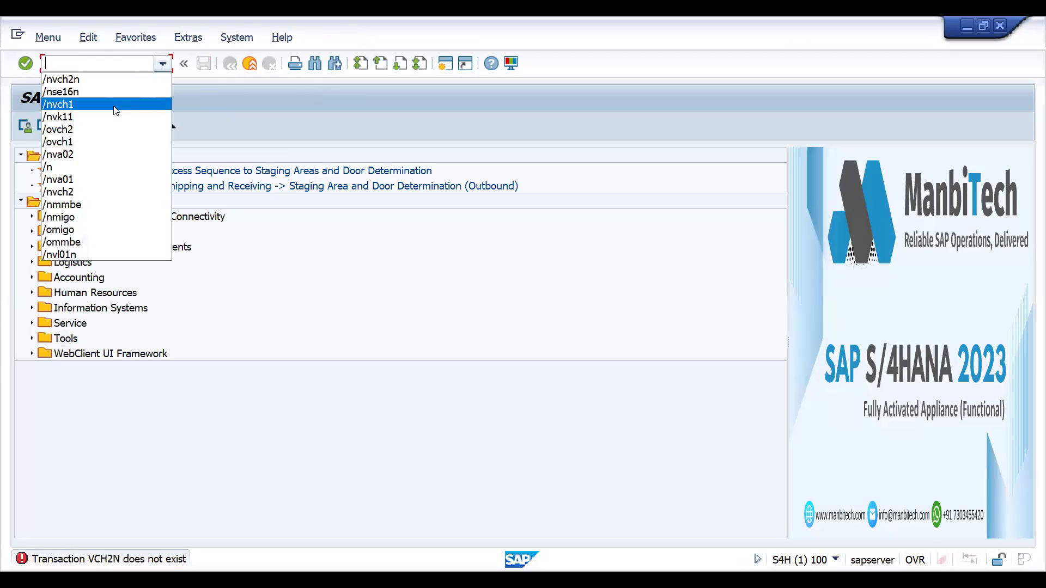
key("Escape")
Open the change selection for batch search strategy type DD01 in transaction VCH2.
type("vch2")
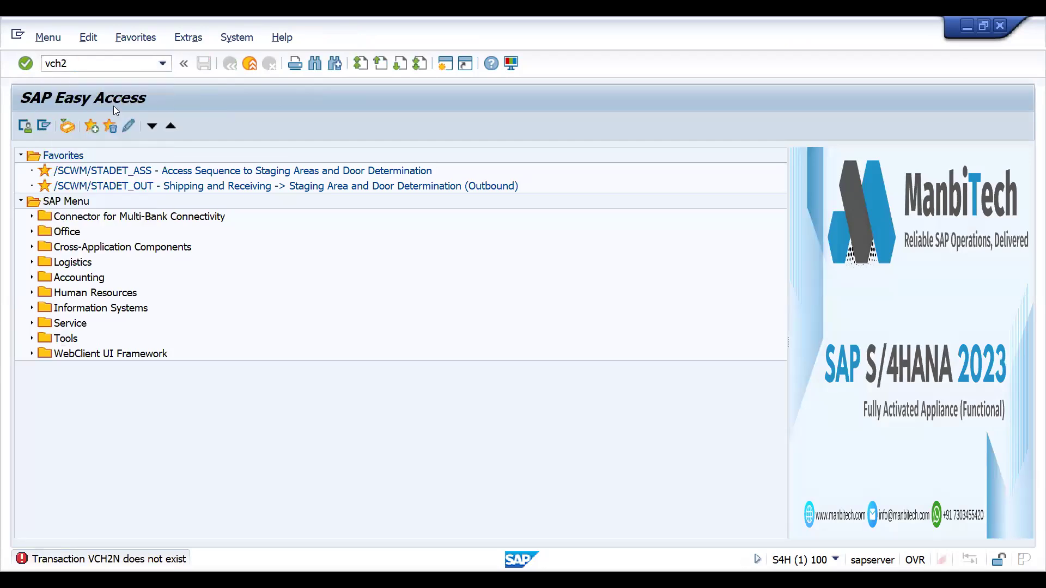
key("Return")
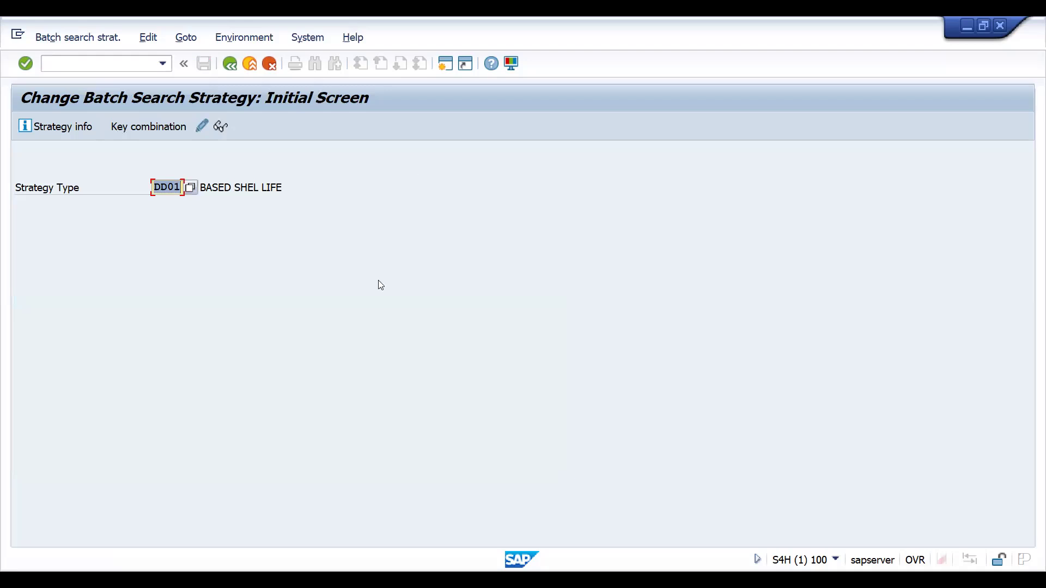
key("Return")
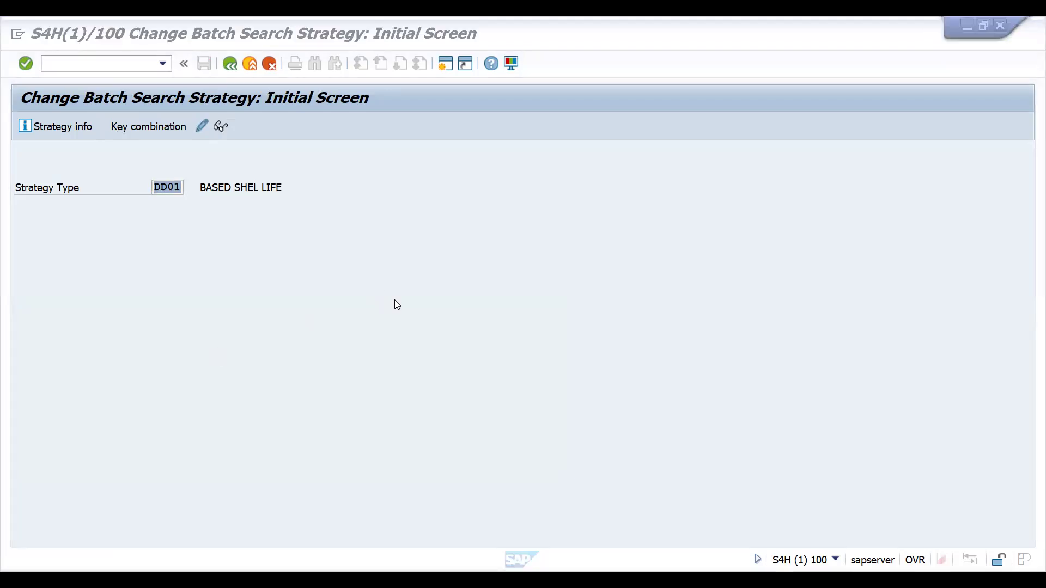
left_click(162, 188)
key("Return")
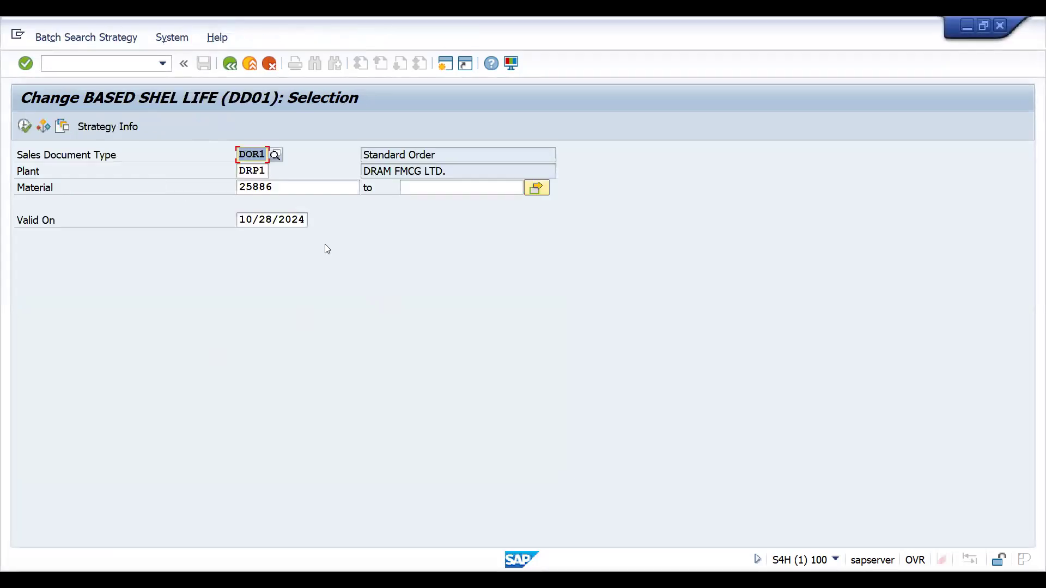
Retrieve the record for DOR1, DRP1 and material 25886, set its number of splits to 2 and save it.
left_click(24, 126)
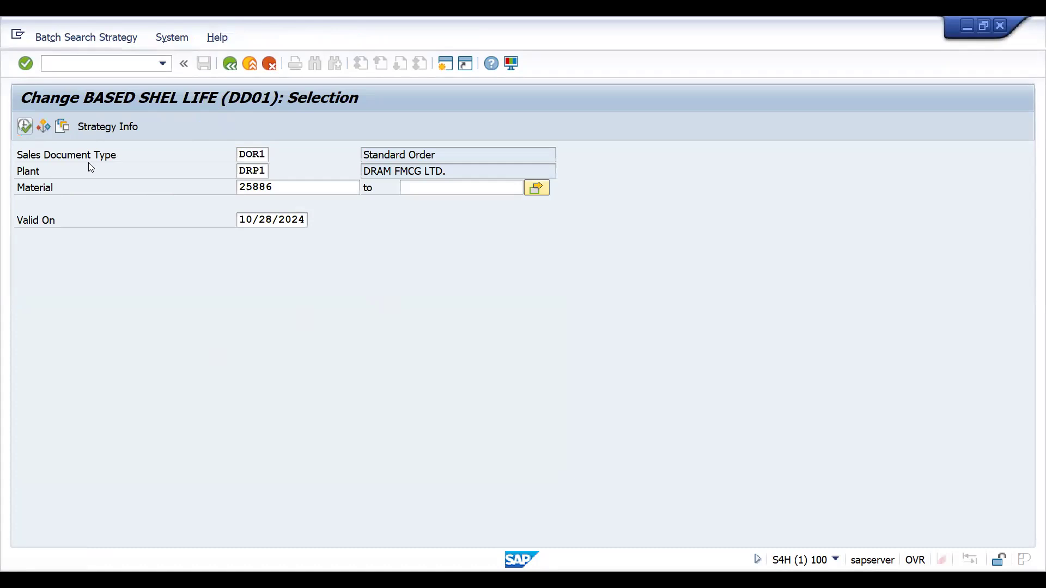
type("2")
left_click(534, 258)
key("ctrl+s")
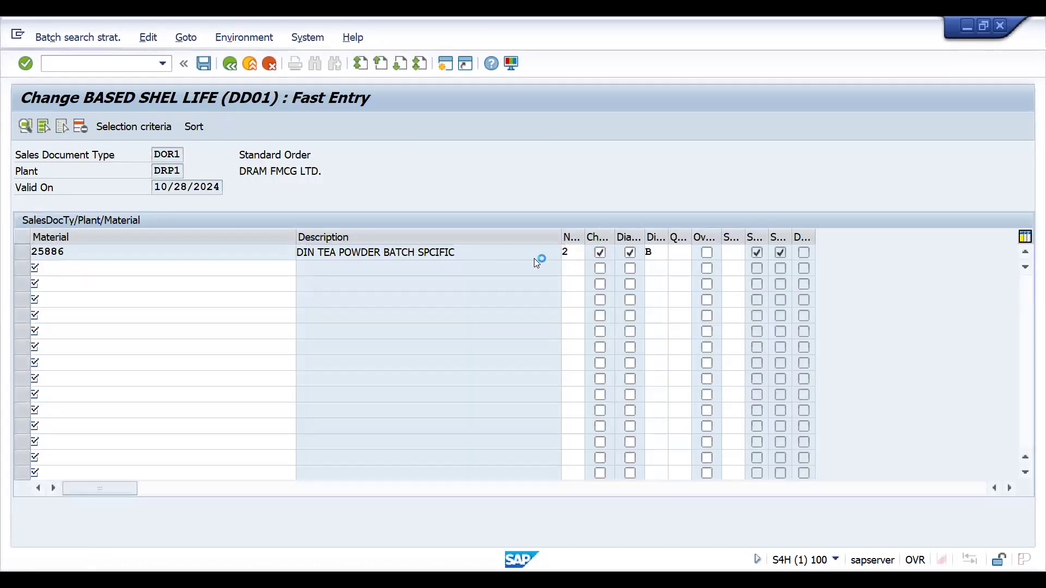
Start a DOR1 standard order in transaction VA01 for sales area DRAM/DI/DD and accept the preselected ship-to party.
key("ctrl+slash")
type("/nva01")
key("Return")
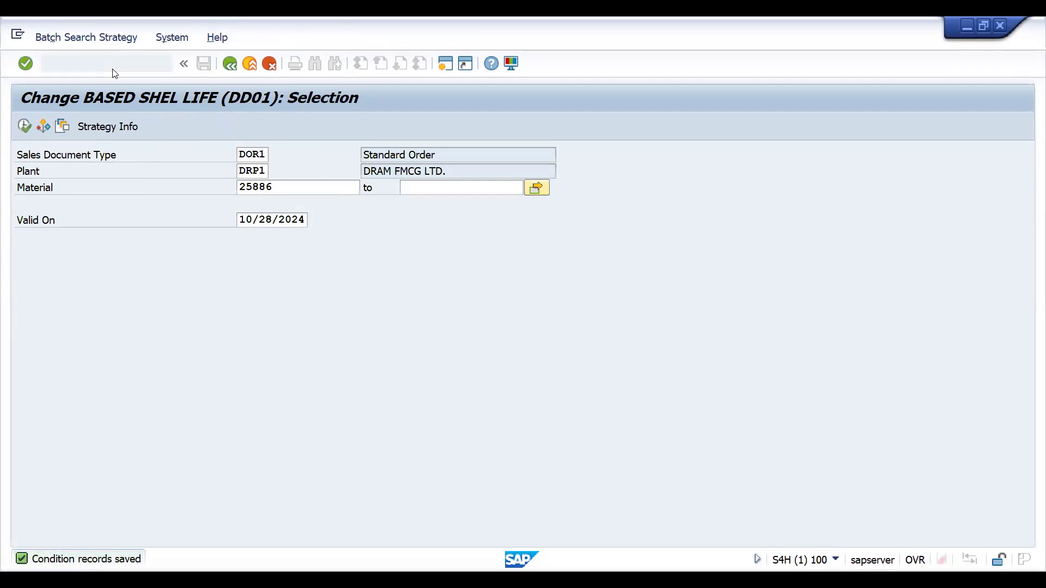
key("Return")
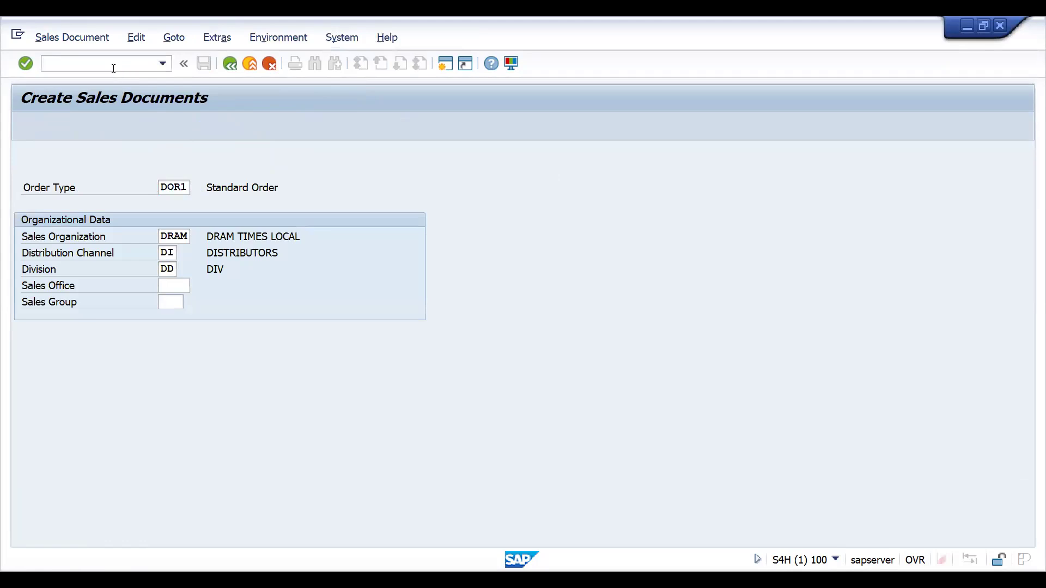
key("Return")
key("Return")
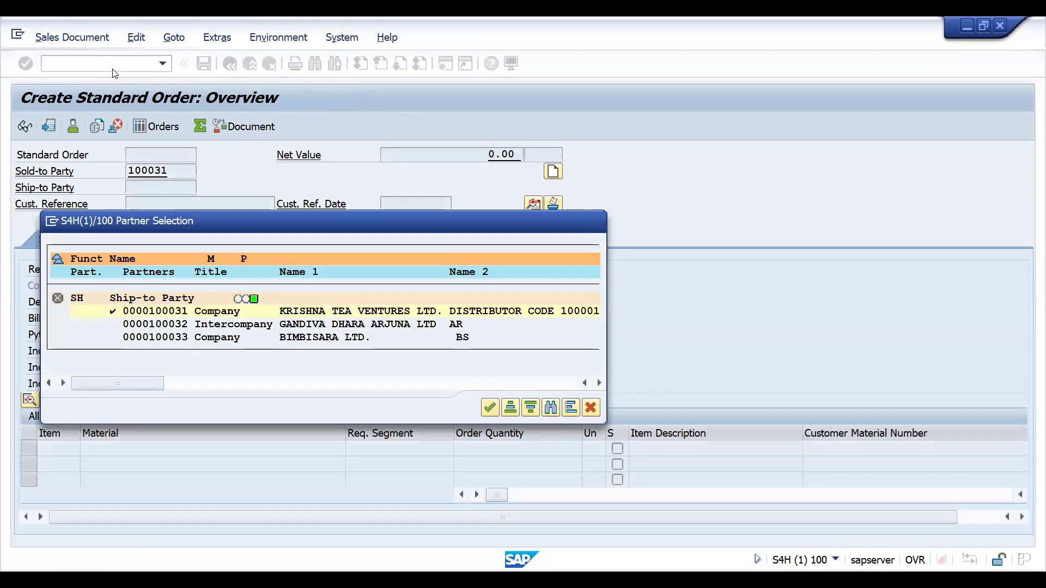
key("Return")
Enter batchSPLIT as the order's customer reference.
type("batchs")
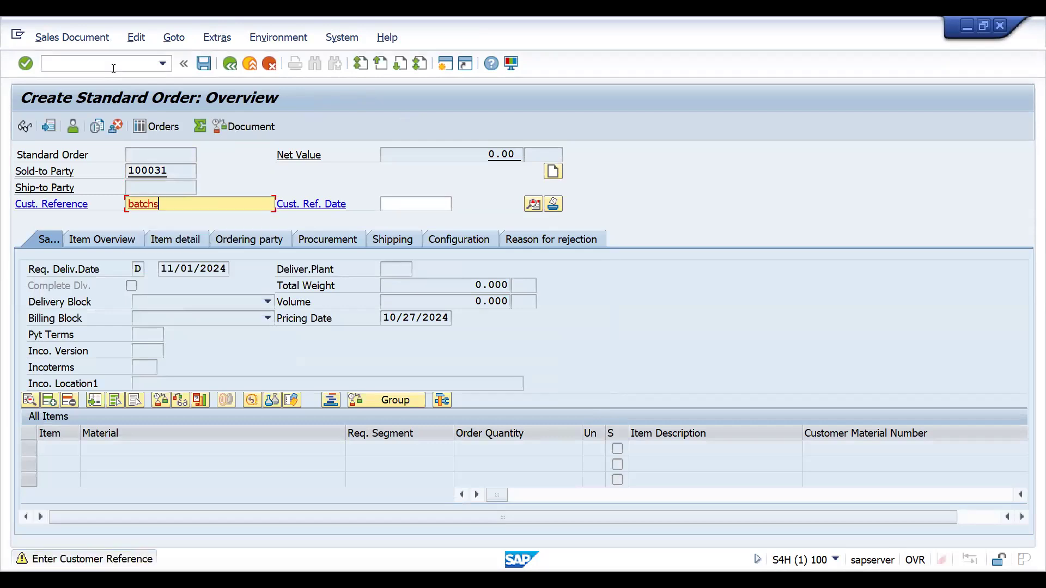
key("BackSpace")
type("SPLIT")
key("Return")
Enter material 25886 with an order quantity of 450 in the first item line.
key("space")
key("Down")
key("Return")
key("Tab")
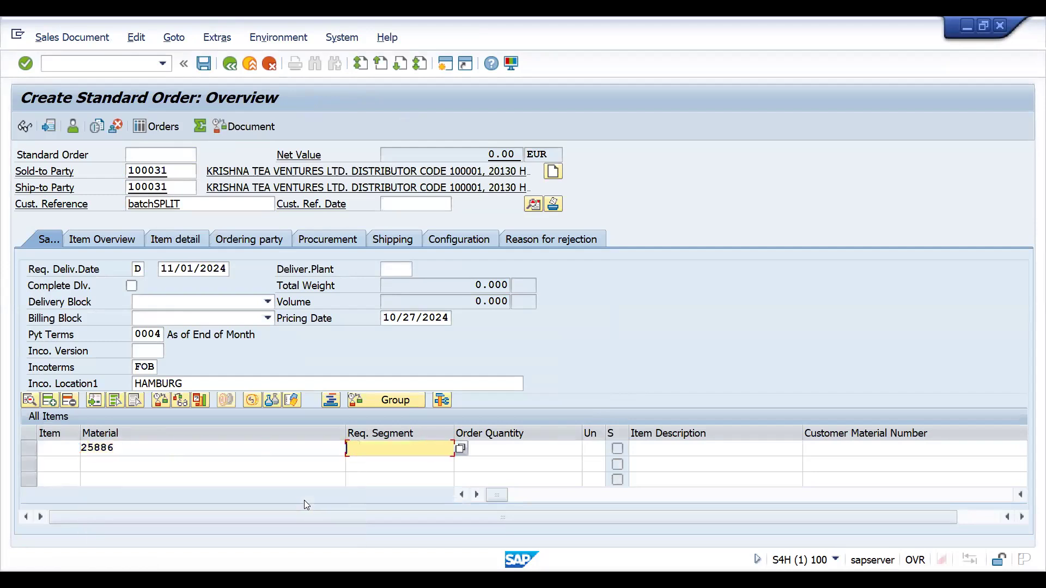
key("Tab")
type("450")
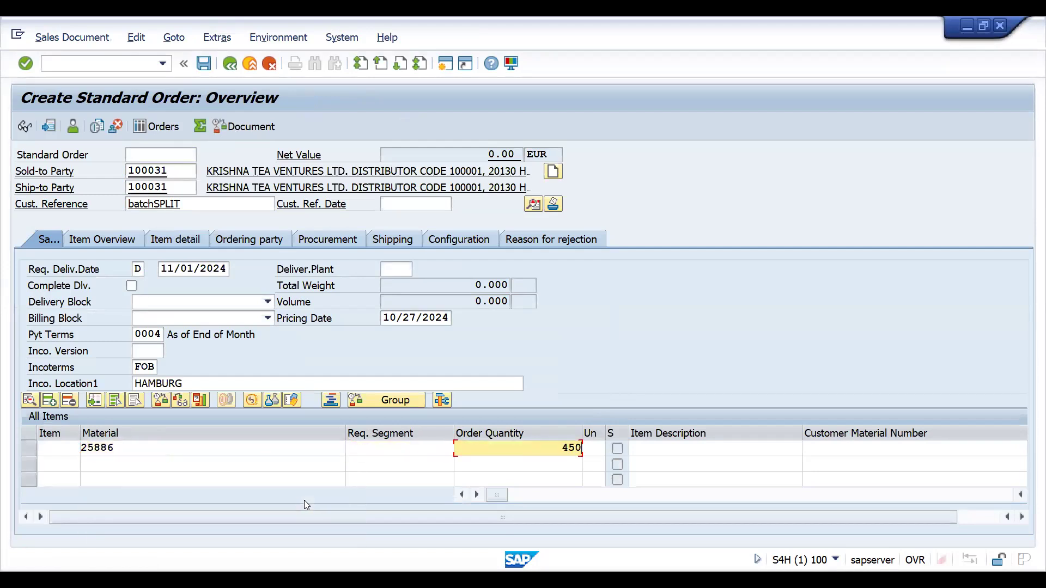
Confirm the item line and open item 10's schedule lines to check the confirmed quantity.
key("Return")
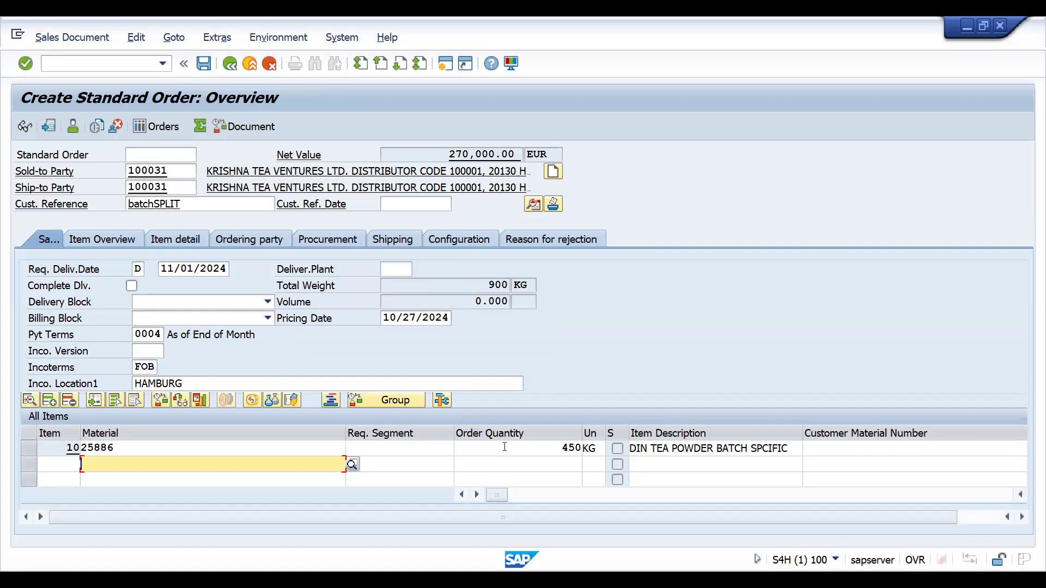
double_click(504, 447)
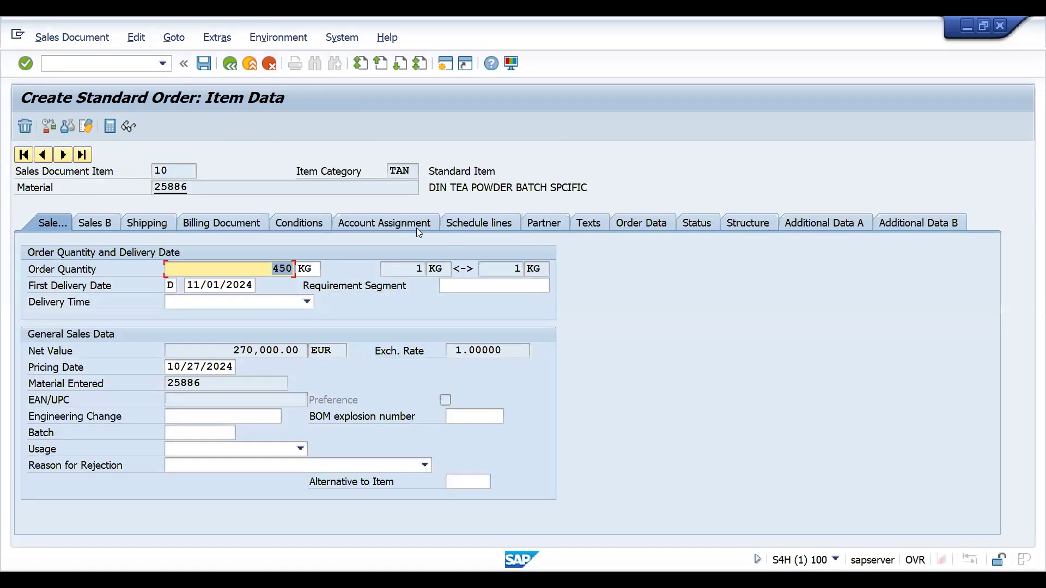
left_click(498, 224)
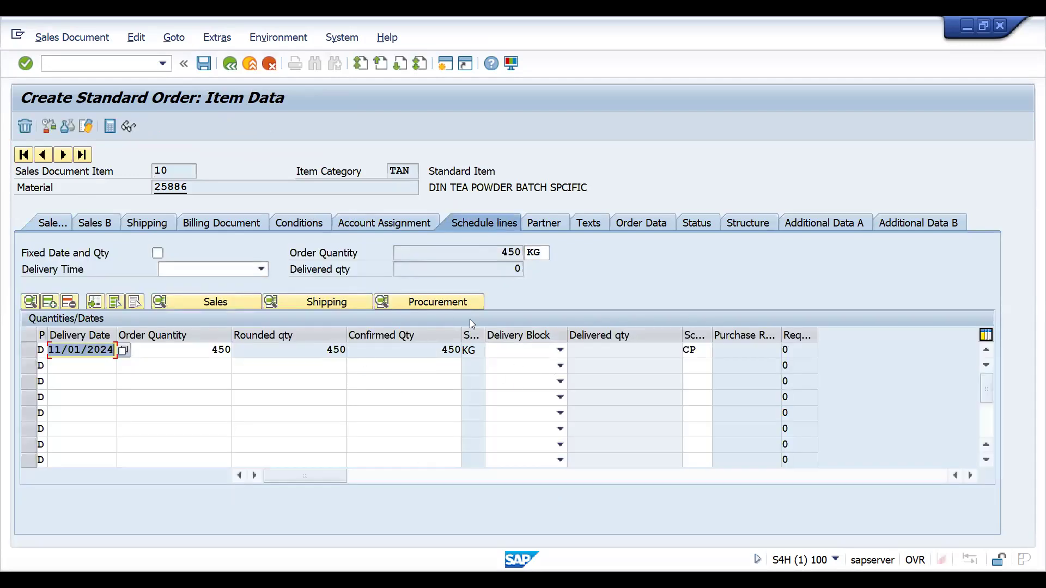
Refresh the stock overview of material 25886 in the other SAP session to check its batches, and return to the sales order.
left_click(689, 18)
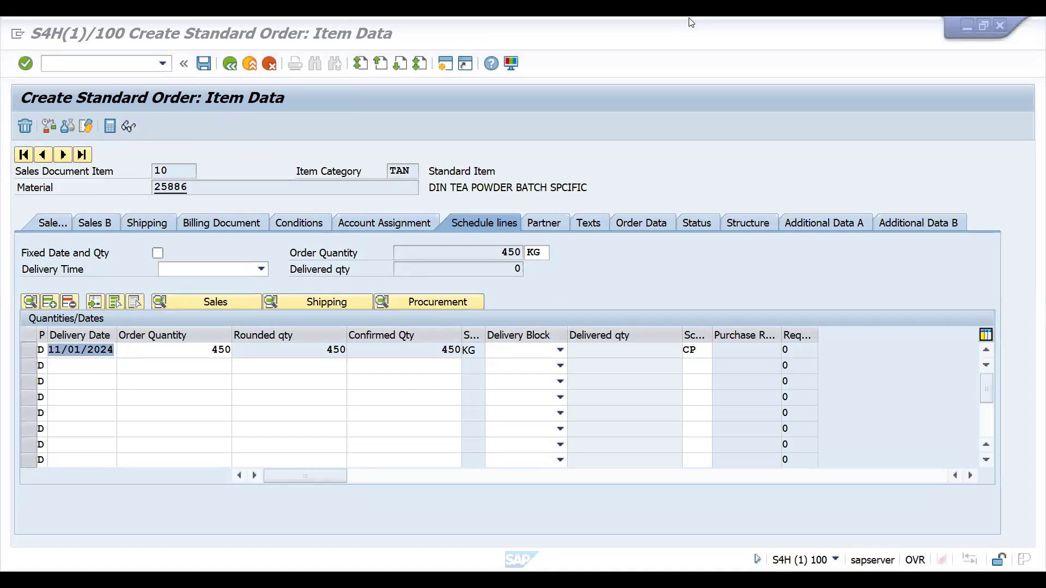
key("alt+Tab")
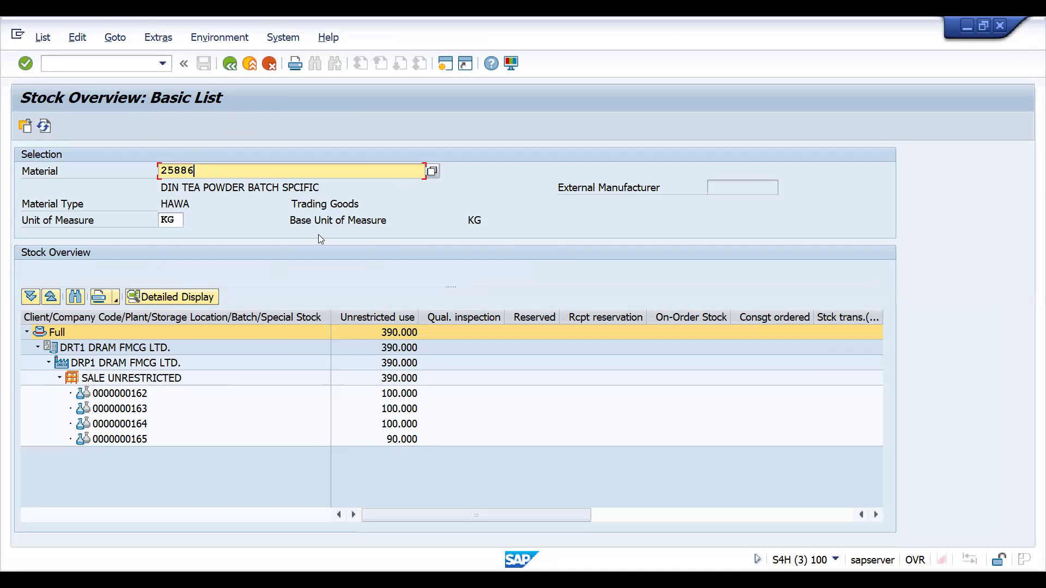
left_click(45, 128)
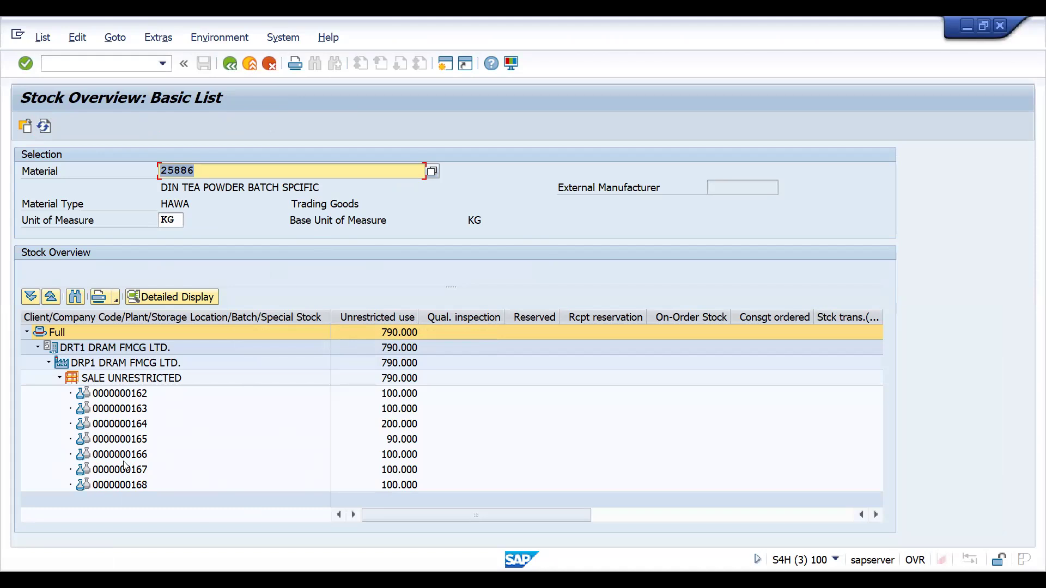
key("alt+Tab")
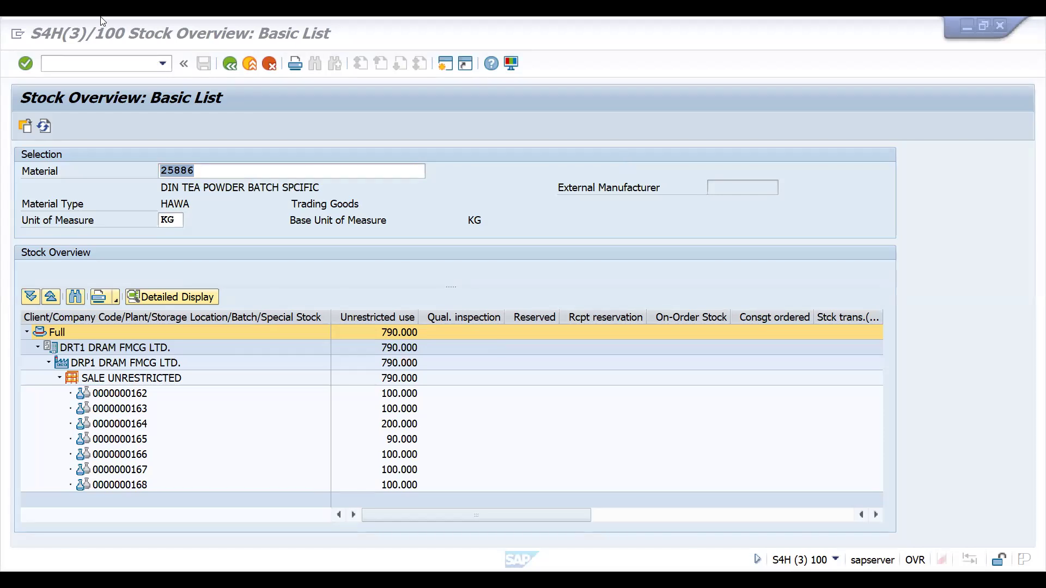
key("alt+Tab")
Save the order by delivering it directly, and display the batch structure of item 10 in the outbound delivery.
left_click(72, 37)
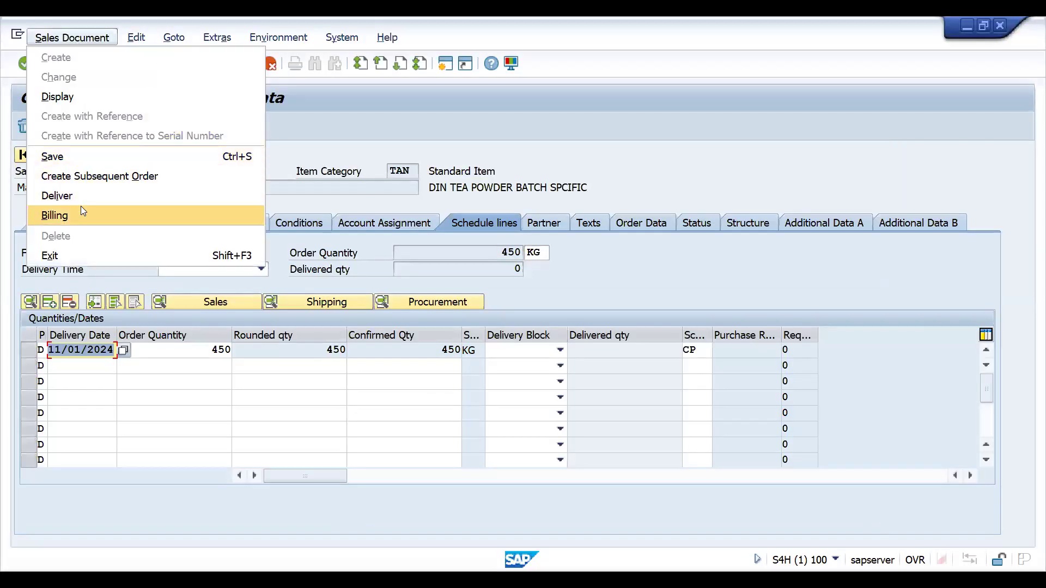
left_click(80, 195)
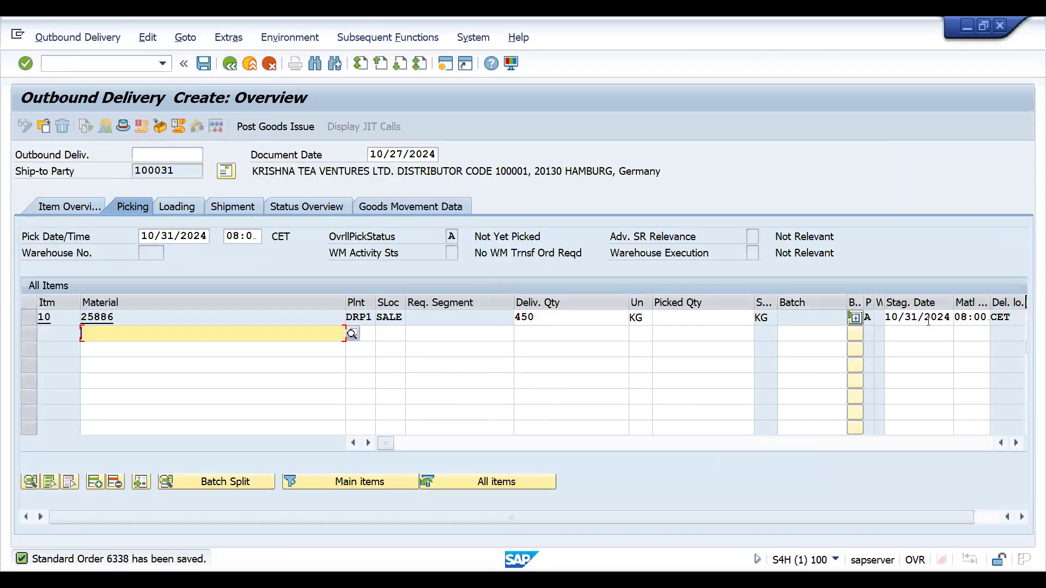
left_click(855, 322)
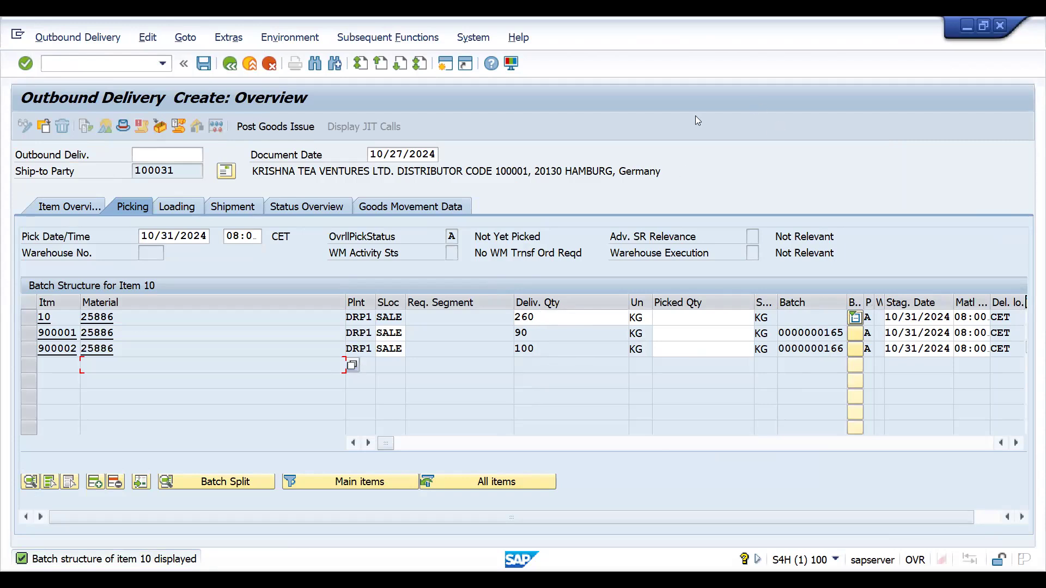
key("alt+Tab")
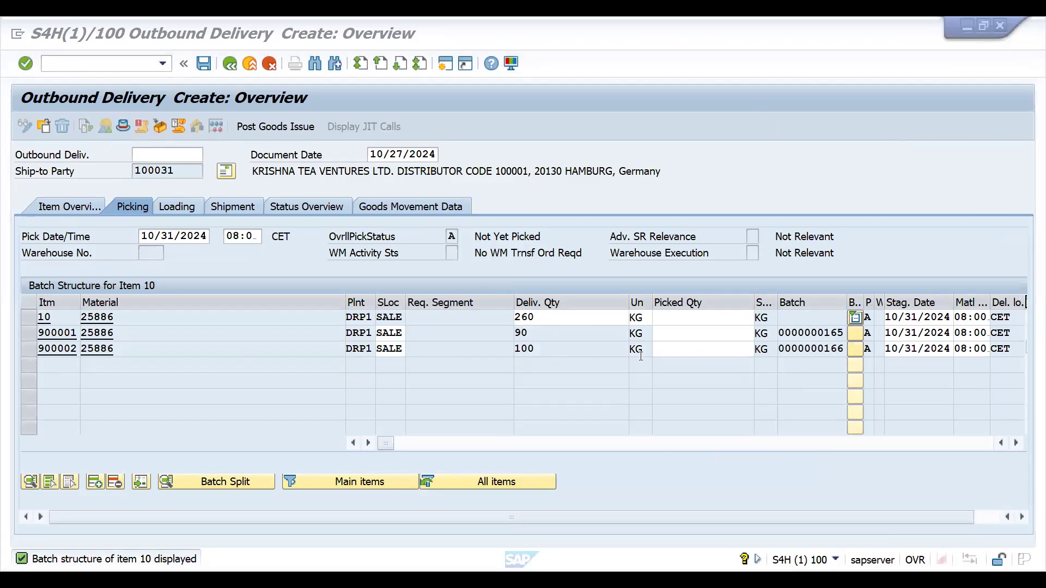
In transaction VCH2, set the number of splits to 4 for DOR1, DRP1 and material 25886 in strategy DD01 and save.
left_click(105, 66)
type("/")
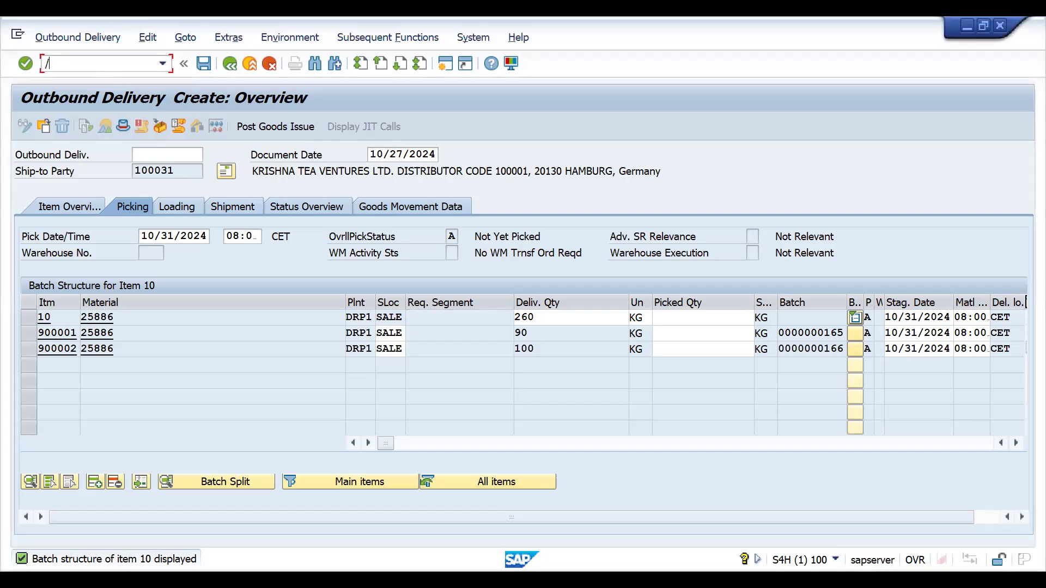
type("NVCH2")
key("Return")
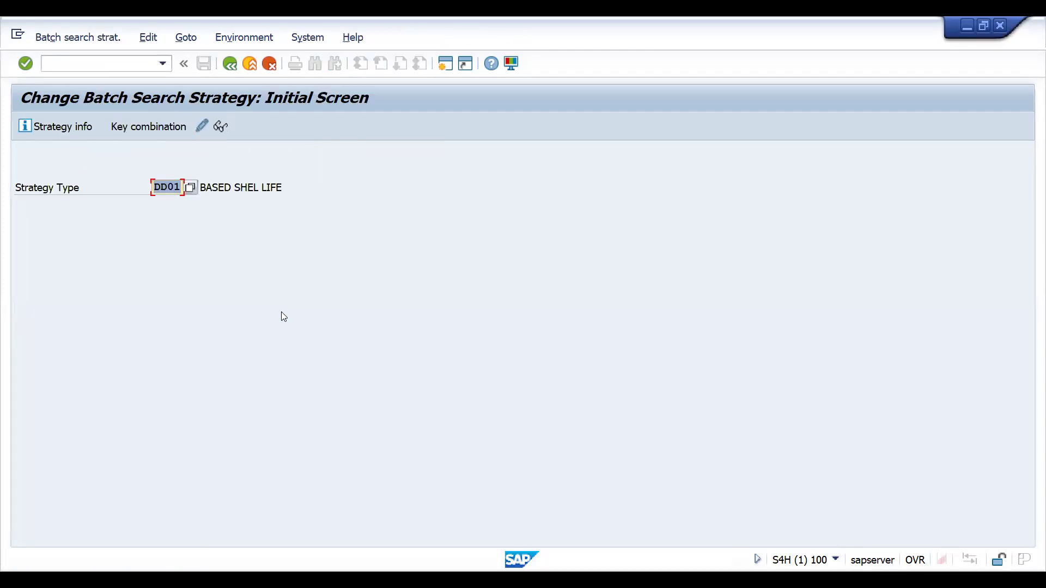
key("Return")
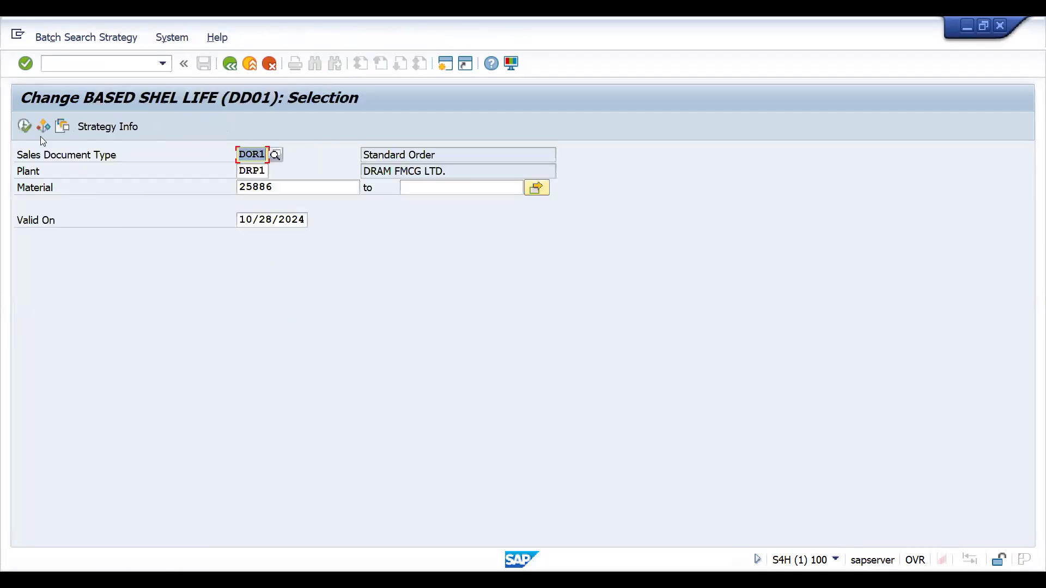
left_click(24, 130)
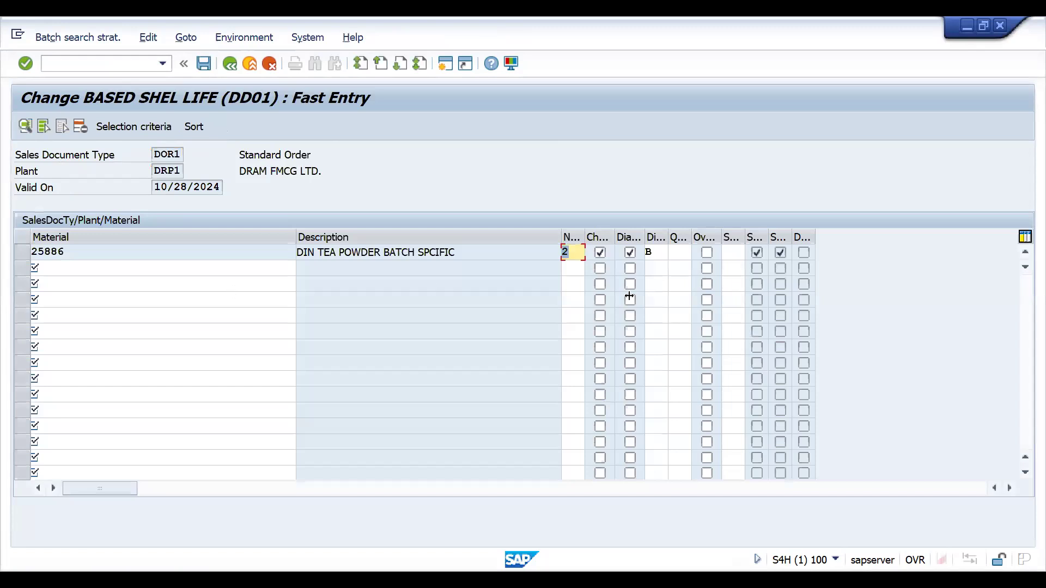
type("4")
key("Return")
key("ctrl+s")
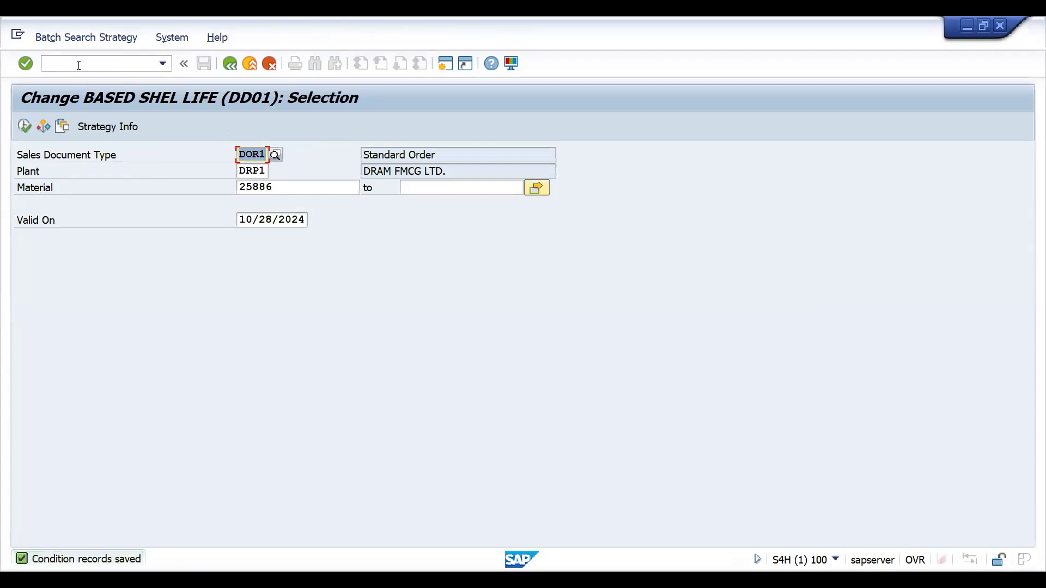
Create an outbound delivery with reference to the saved order from shipping point DRS1 and display item 10's batch structure.
left_click(78, 65)
type("/NV")
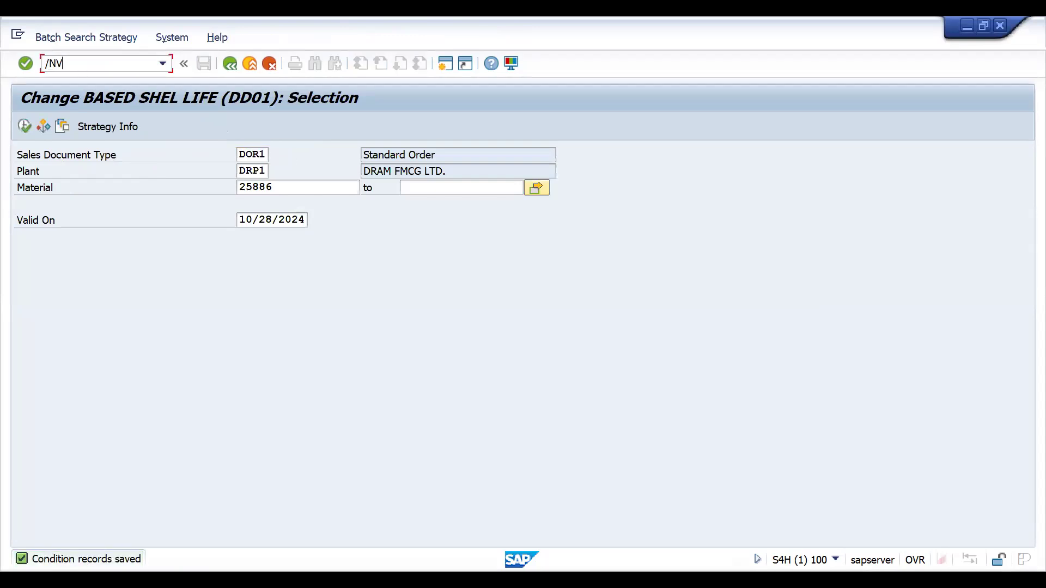
type("L02N")
key("Return")
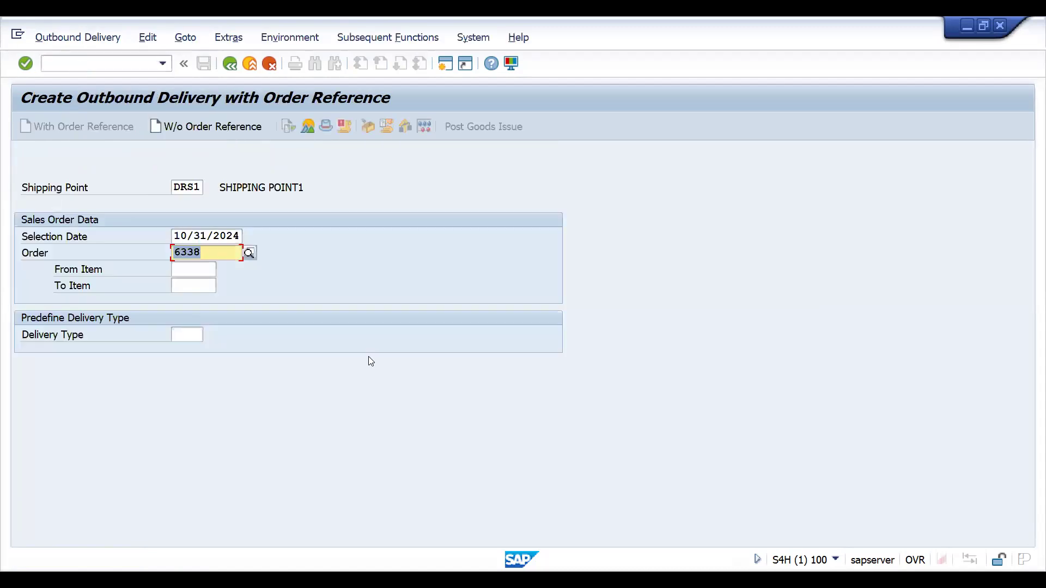
key("Return")
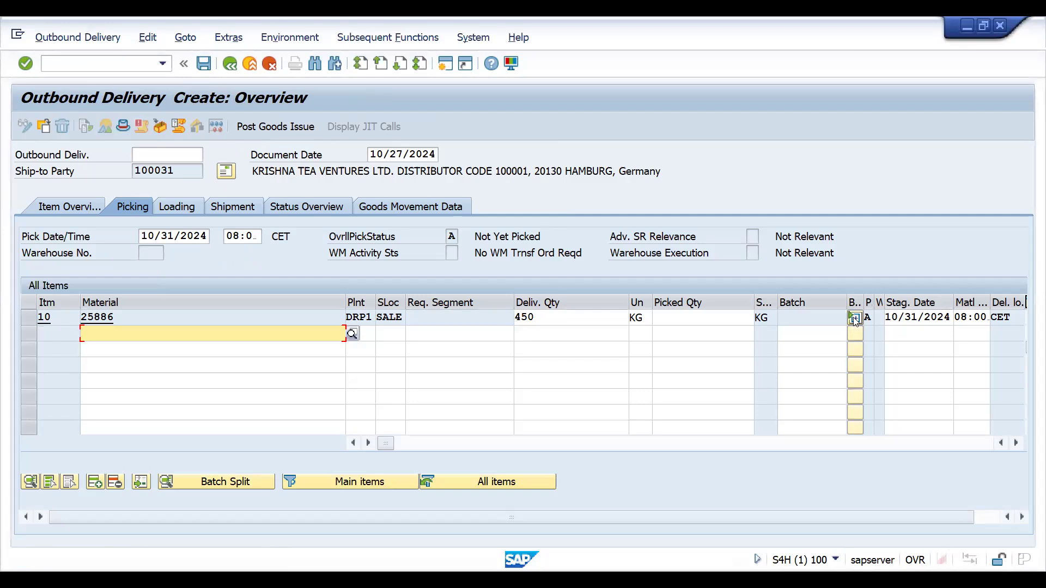
left_click(854, 318)
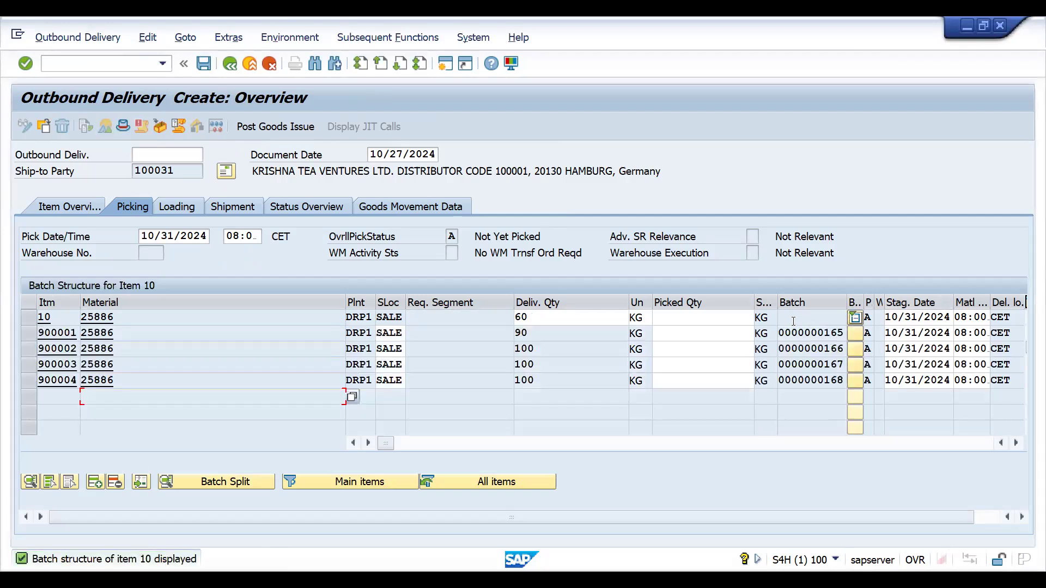
Review the delivery quantities of the batch split items in the picking and item overviews.
left_click(535, 381)
left_click(543, 362)
left_click(542, 349)
left_click(543, 333)
key("Return")
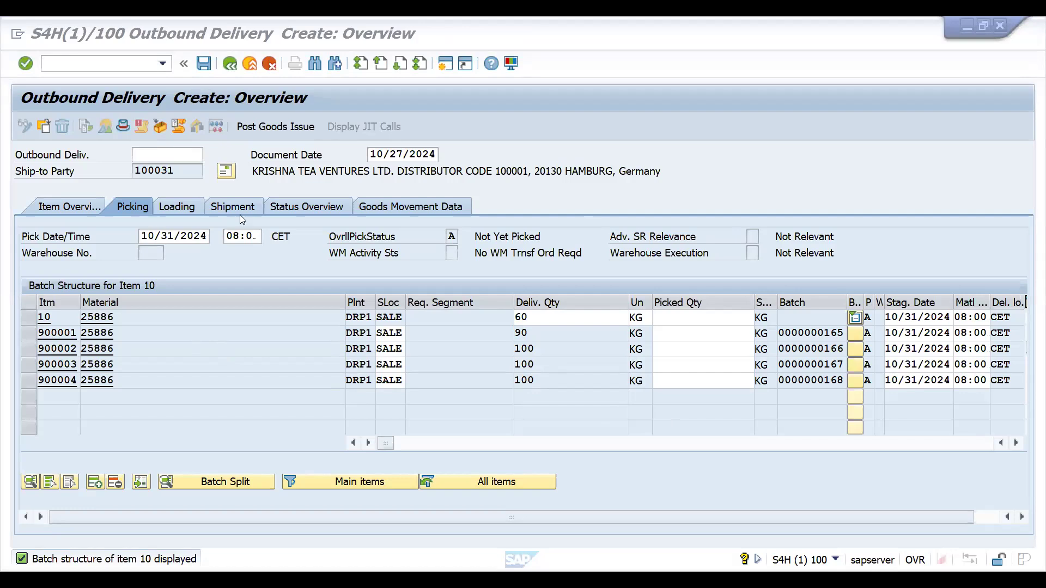
left_click(85, 207)
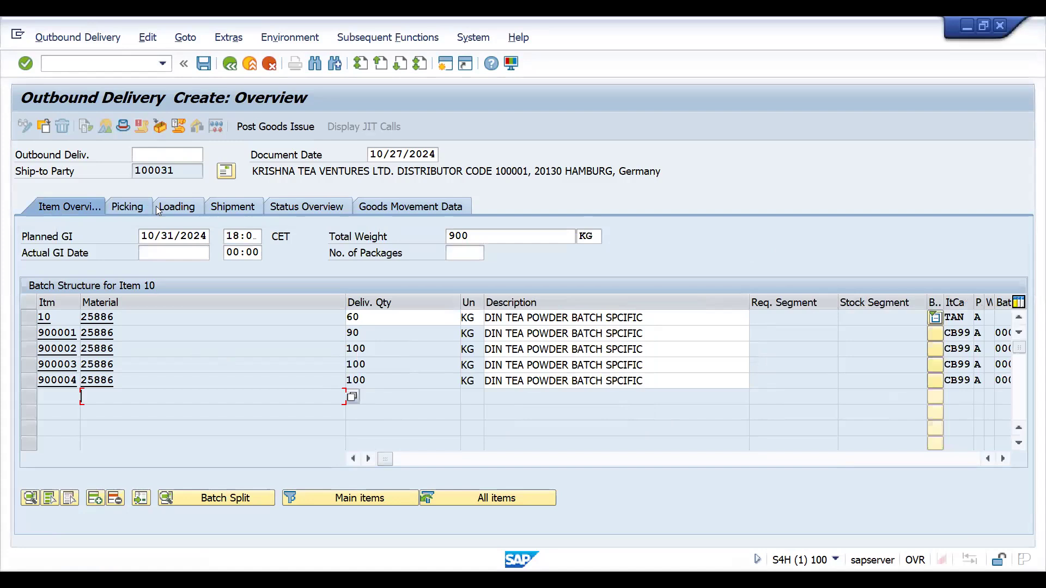
left_click(133, 207)
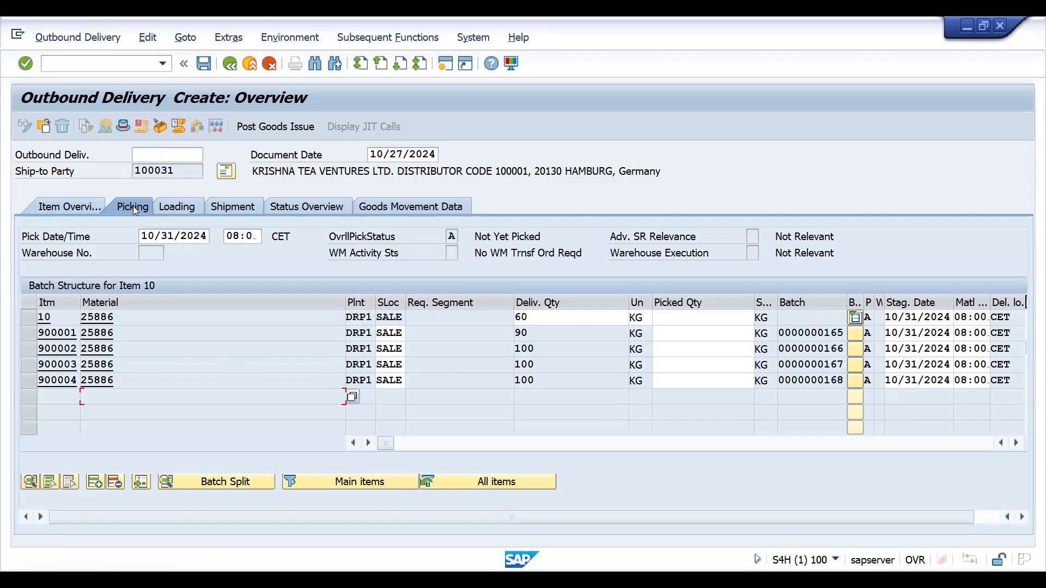
left_click(677, 330)
type("90")
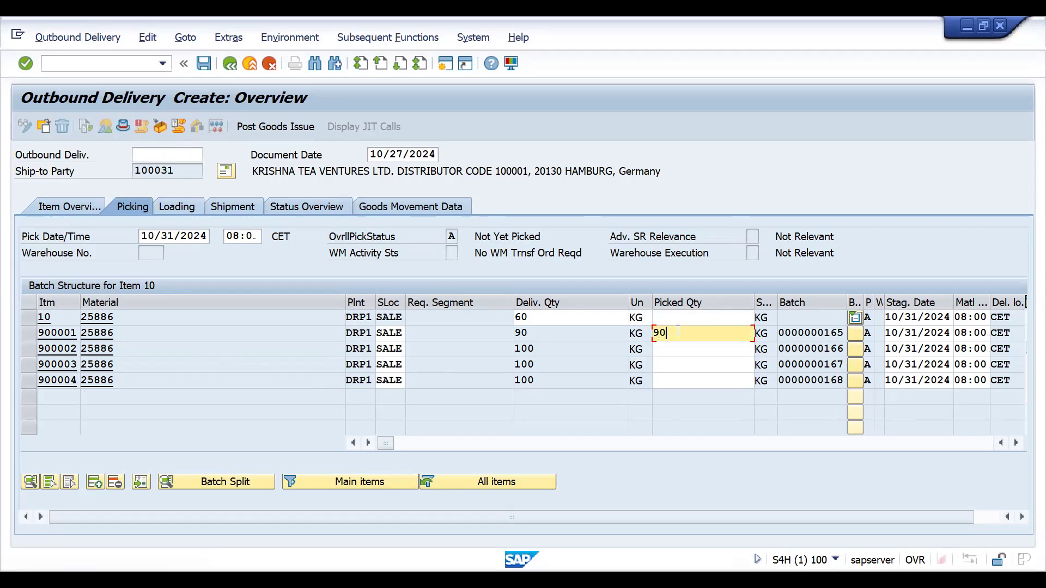
left_click(673, 348)
type("100")
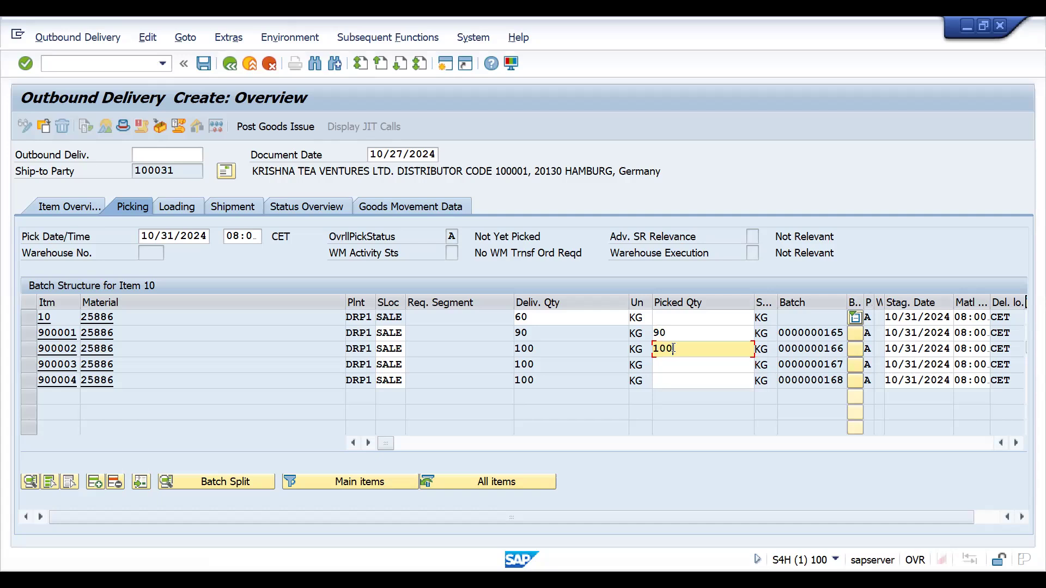
left_click(670, 364)
type("100")
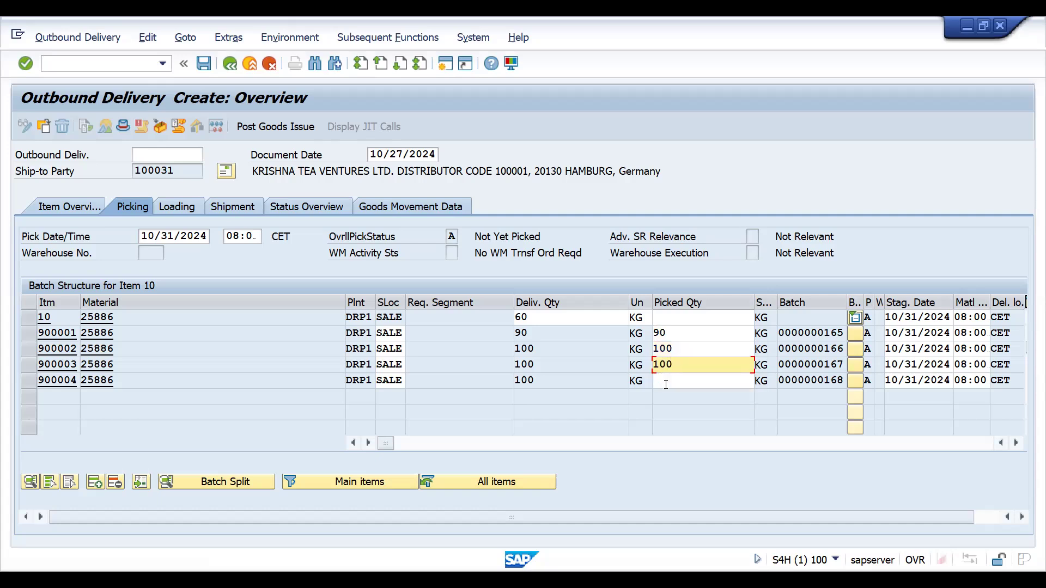
left_click(667, 380)
type("100")
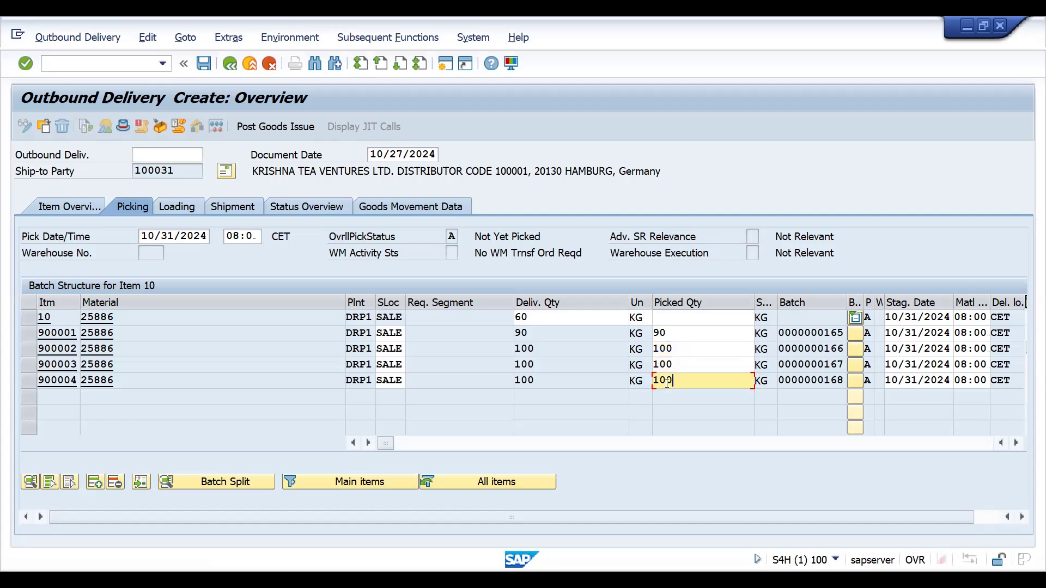
key("Return")
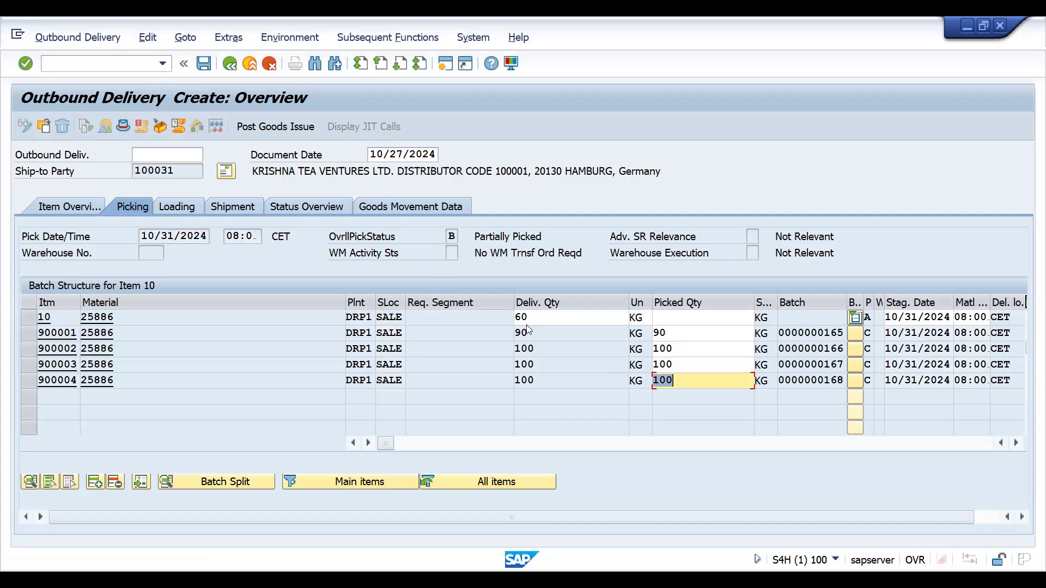
Enter a picked quantity of 60 for main item 10, try to post goods issue and return to the delivery.
left_click(681, 316)
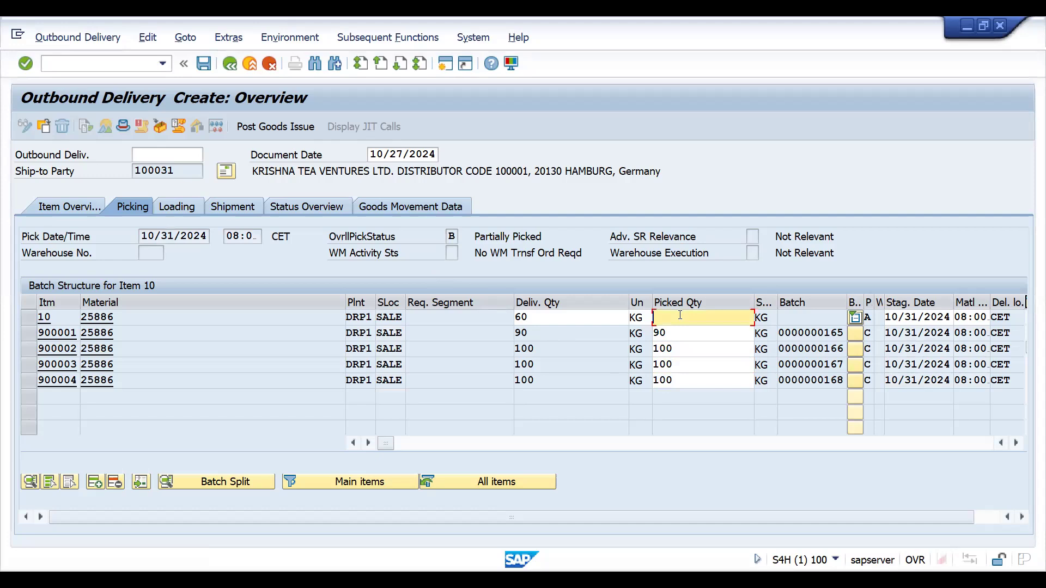
type("60")
key("Return")
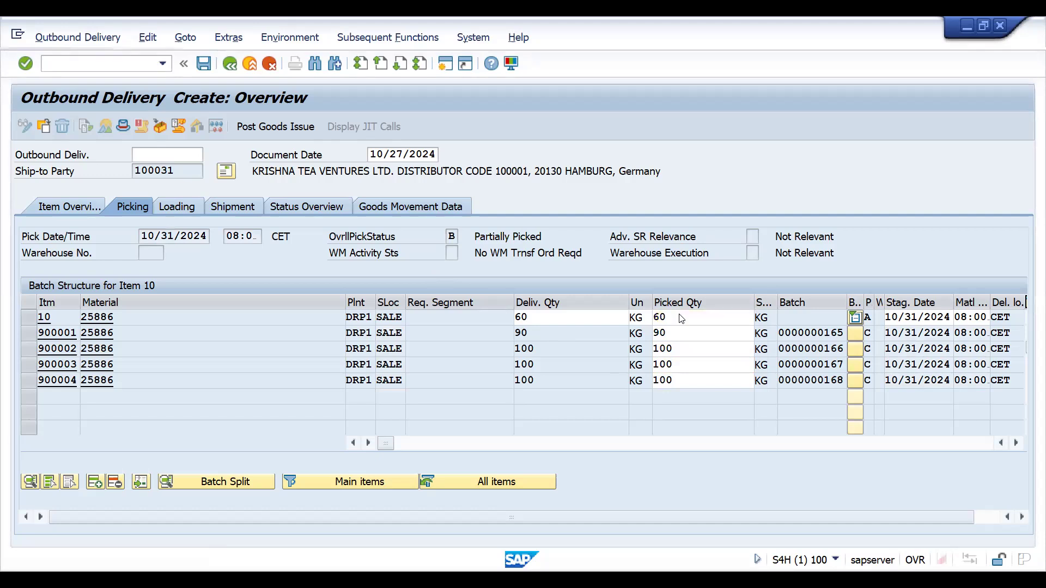
left_click(267, 129)
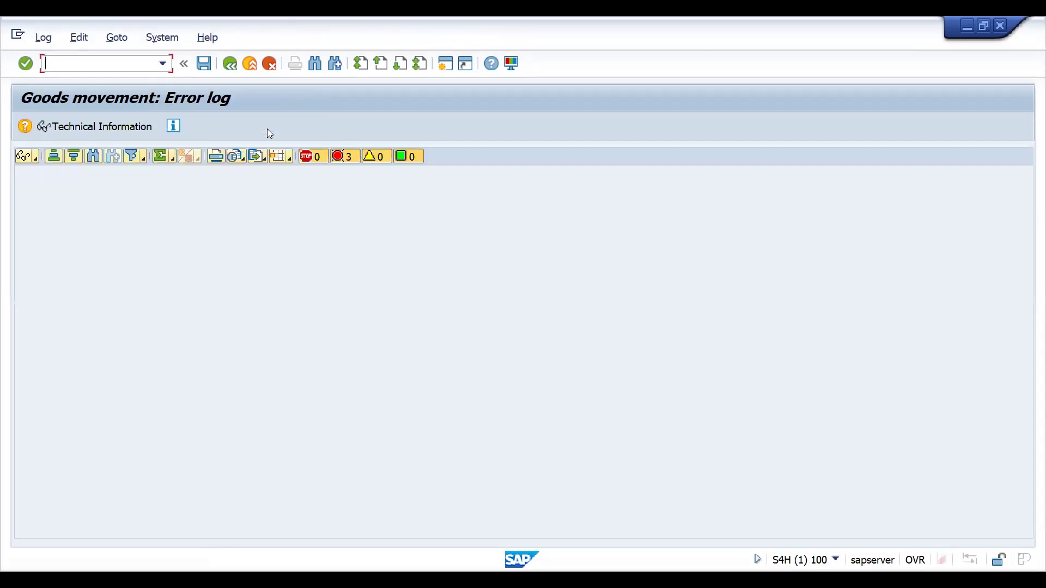
left_click(231, 63)
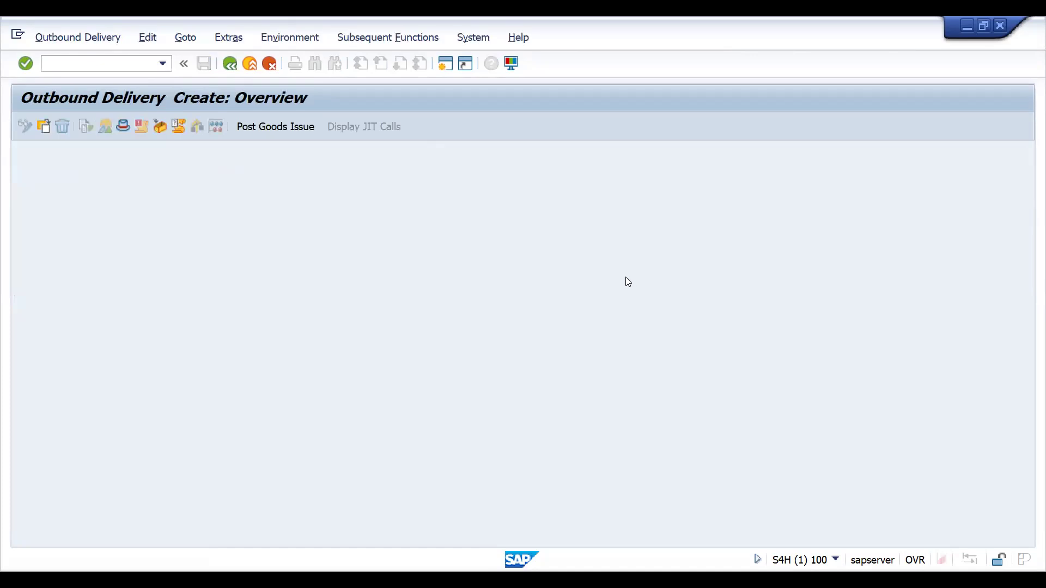
Clear main item 10's picked quantity, try to post goods issue again and return from the error log.
left_click(677, 317)
key("BackSpace")
key("BackSpace")
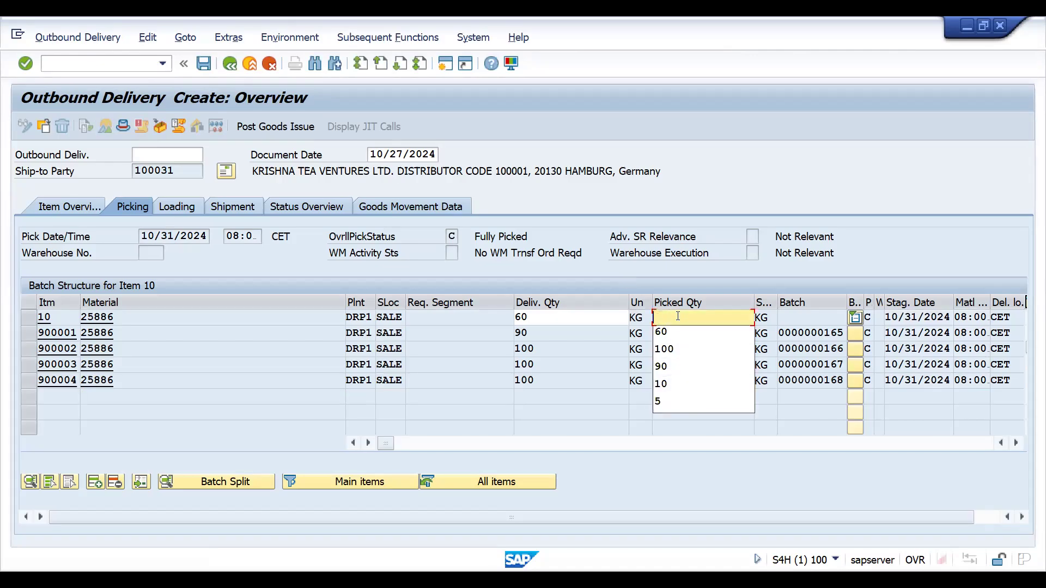
left_click(241, 125)
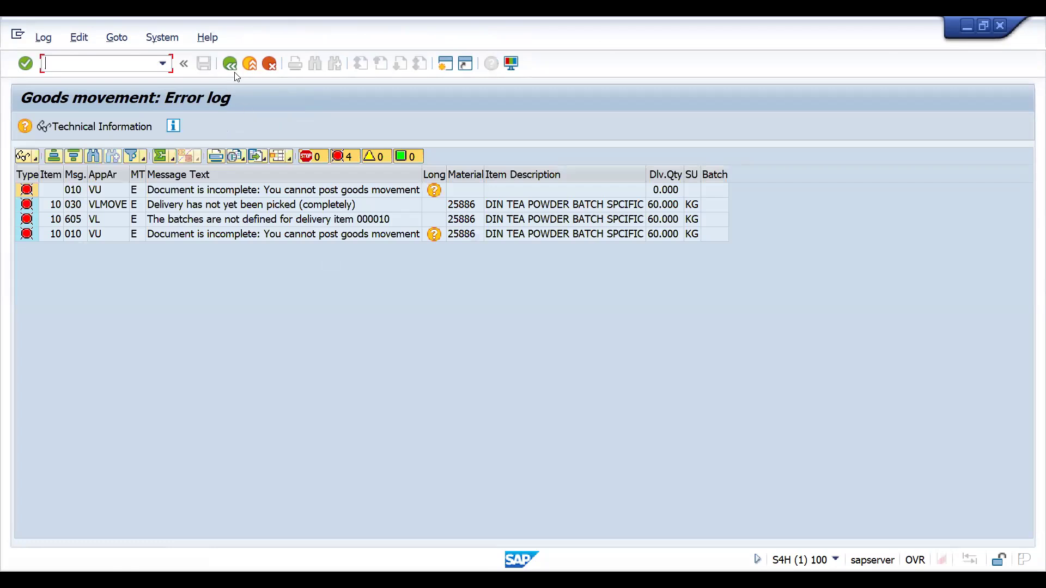
left_click(229, 64)
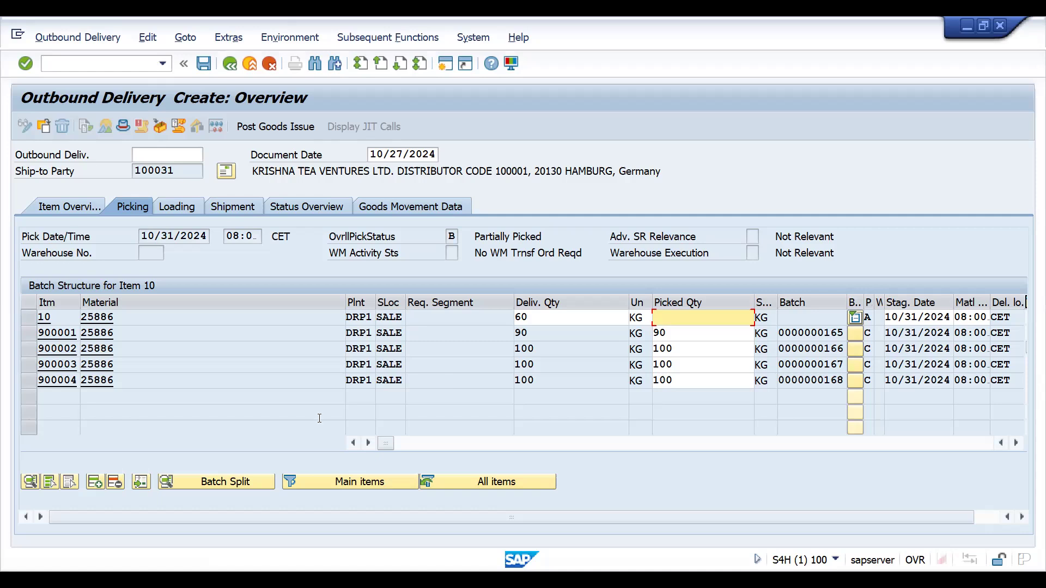
Enter a picked quantity of 60 for main item 10 and review its batch split items.
left_click(69, 209)
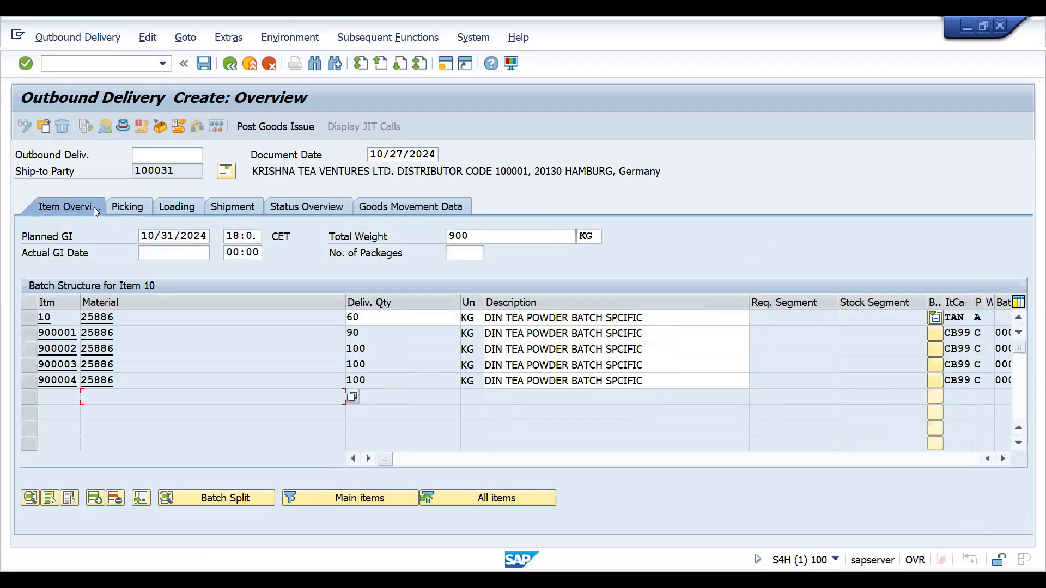
left_click(134, 208)
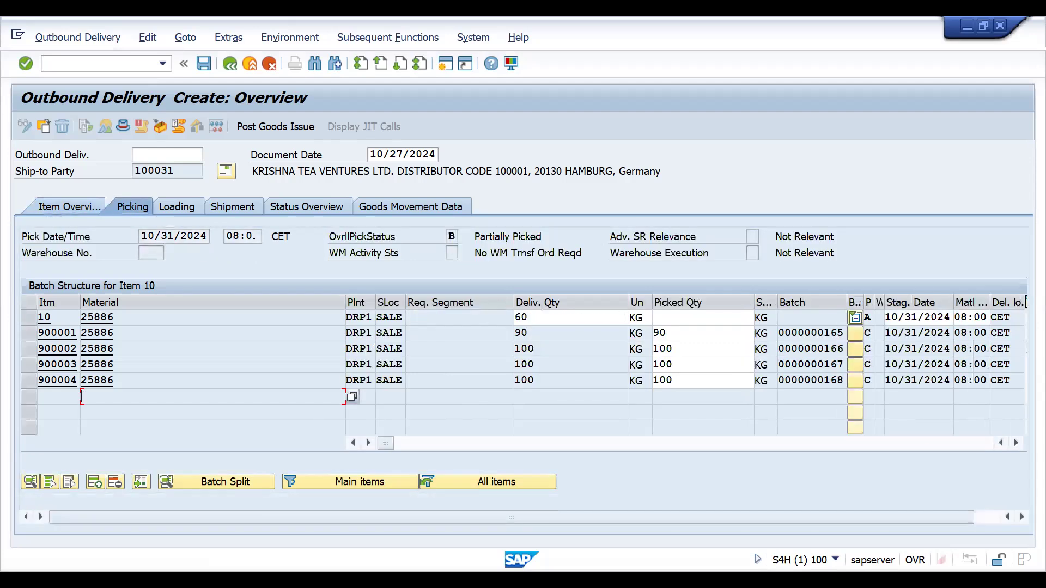
left_click(666, 316)
type("60")
key("Return")
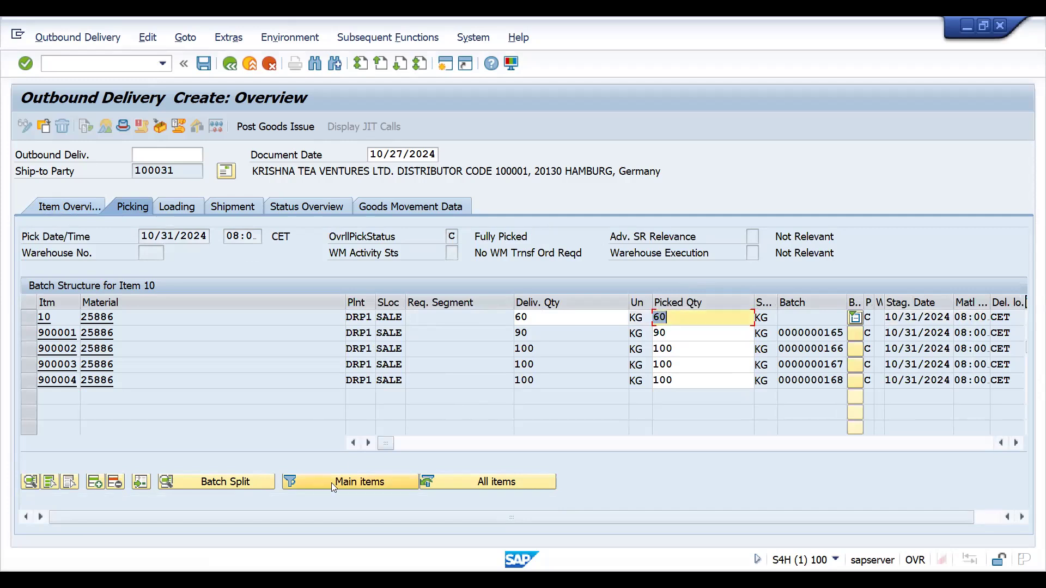
left_click(238, 485)
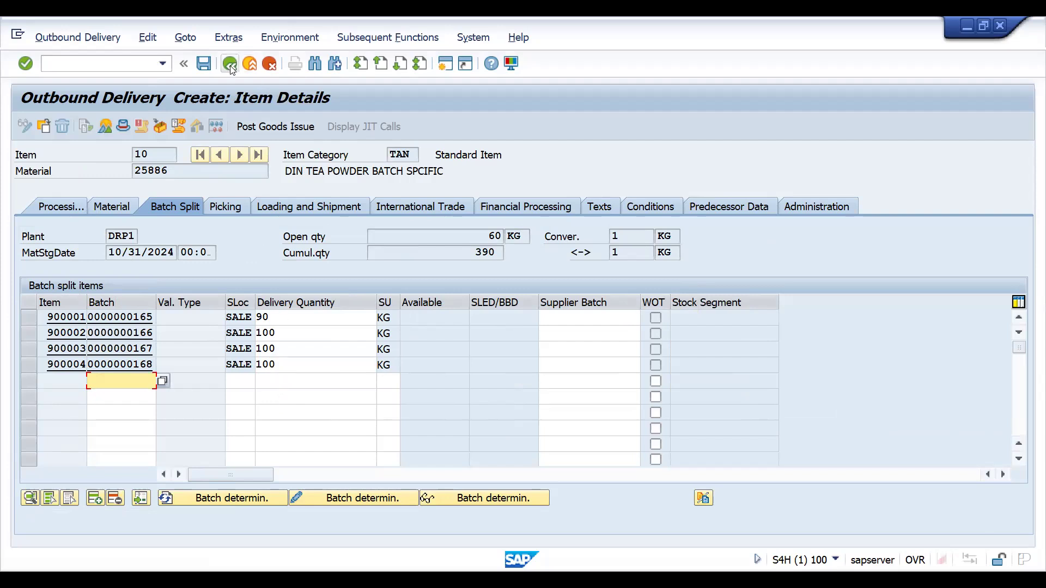
key("F3")
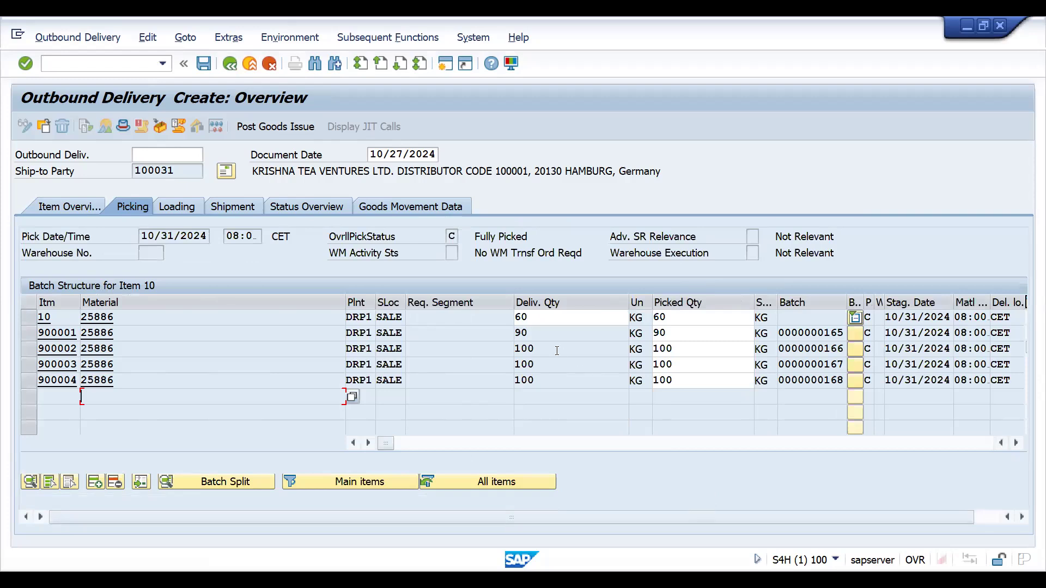
Set main item 10's delivery and picked quantities to 390 KG and post goods issue for the delivery.
left_click(853, 318)
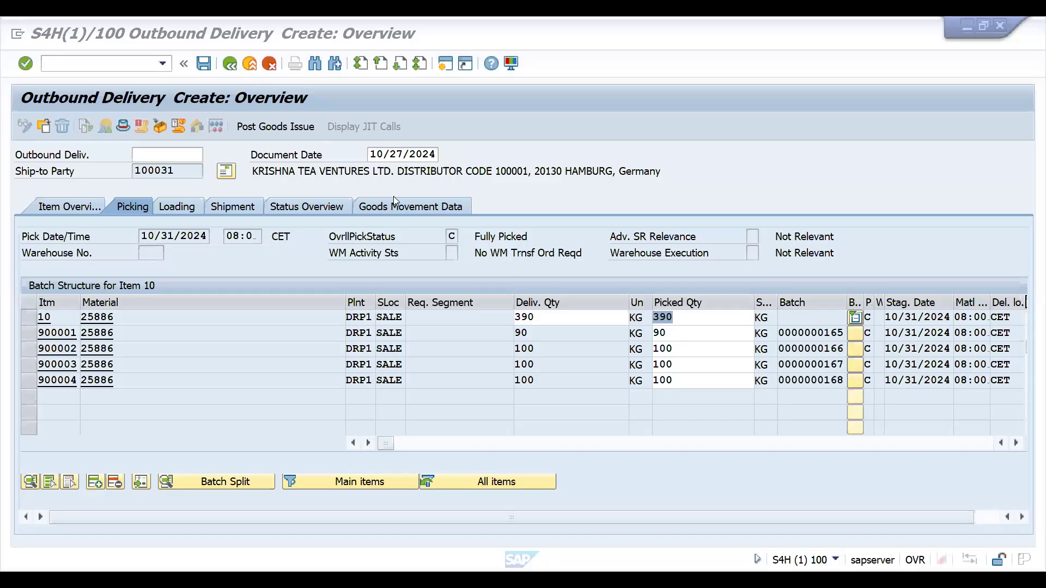
left_click(279, 127)
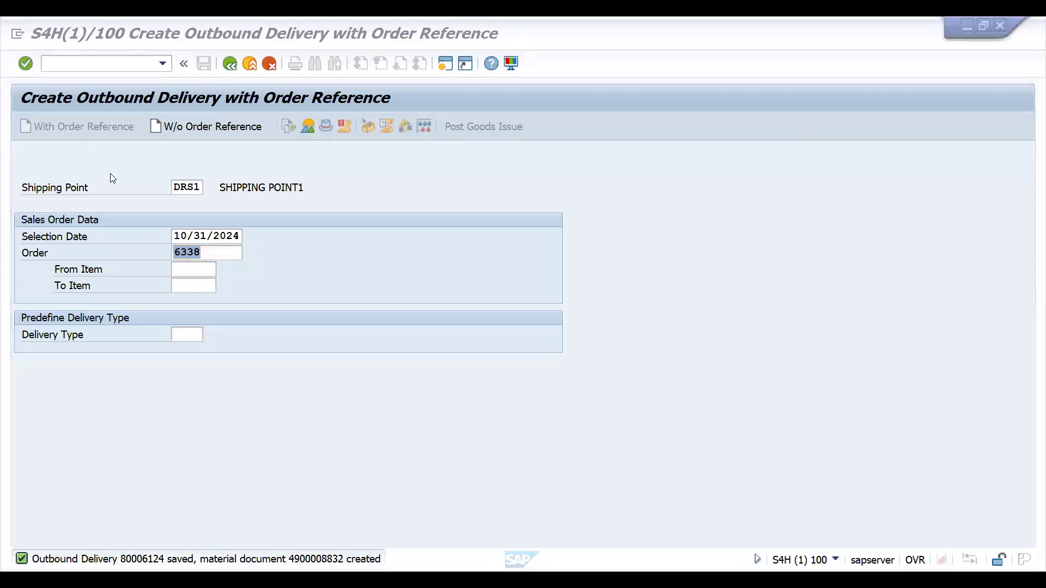
Open the newly posted outbound delivery for change and examine the batch structure of item 10.
left_click(111, 37)
left_click(91, 40)
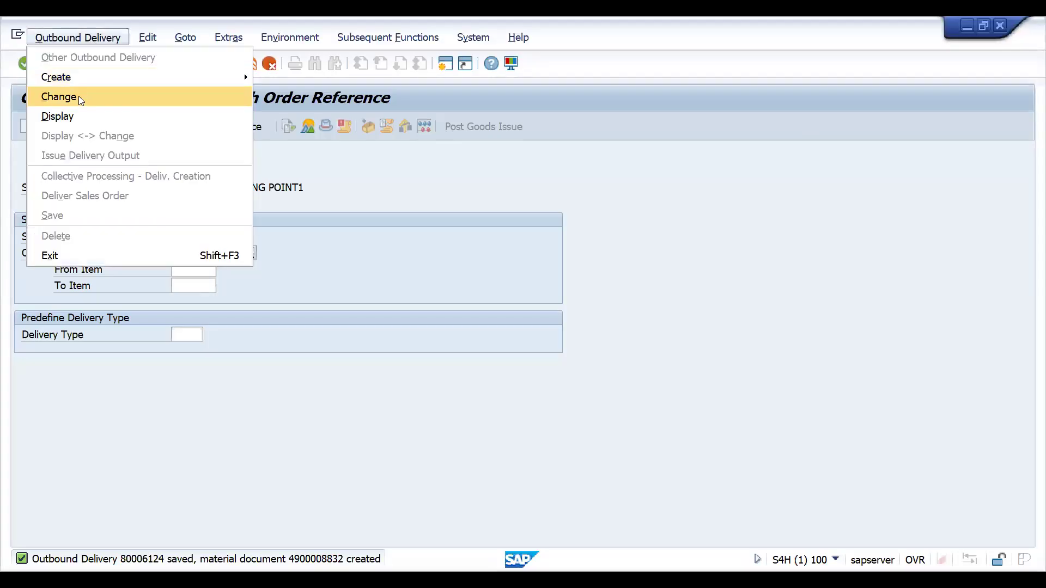
left_click(79, 98)
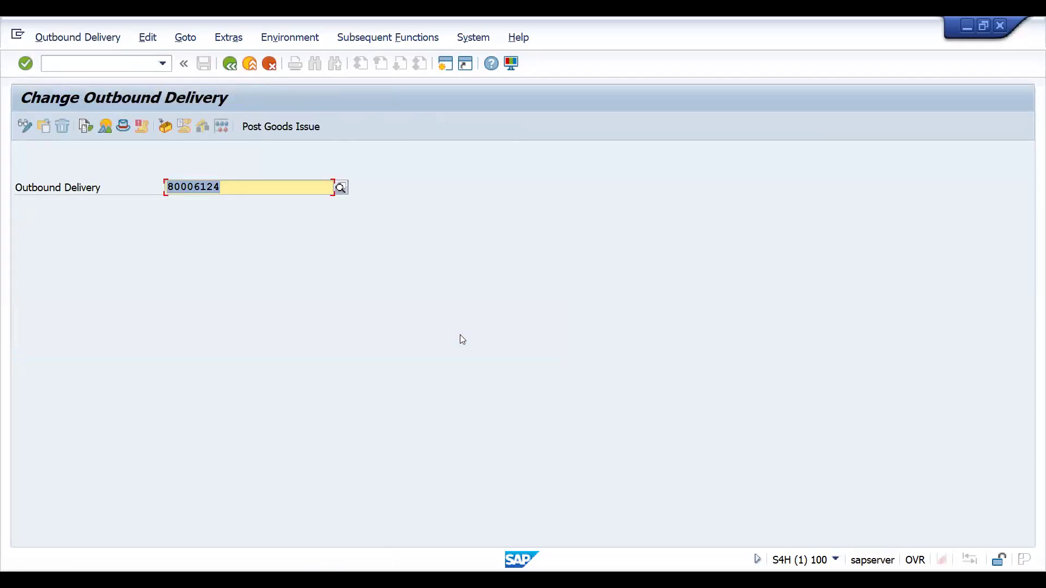
key("Return")
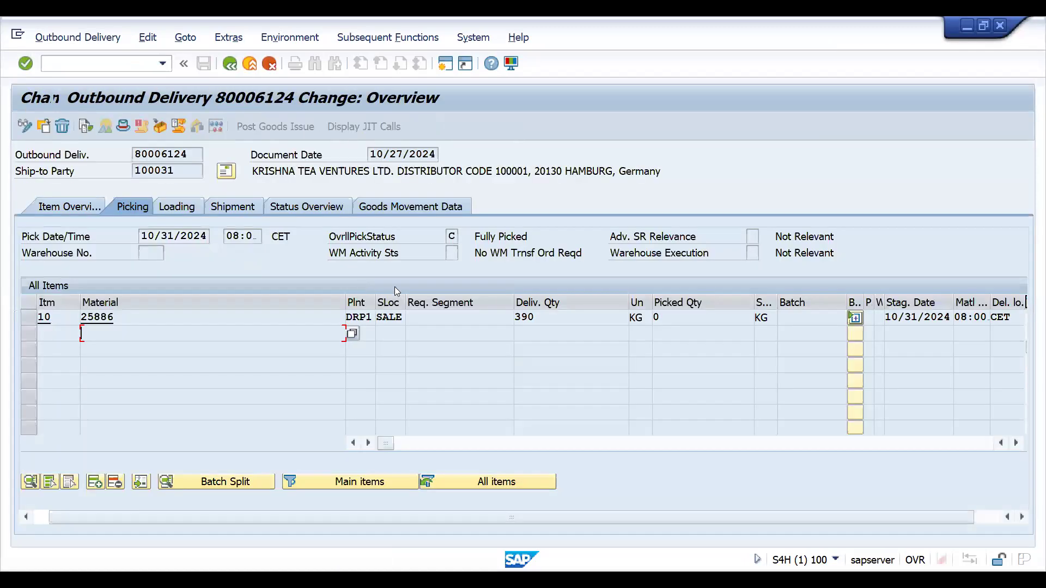
left_click(854, 319)
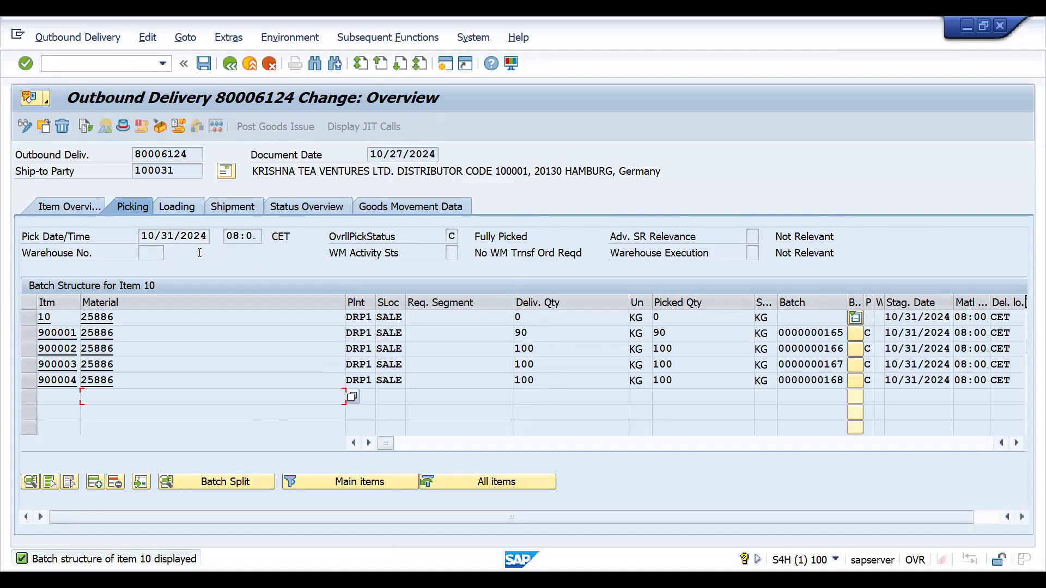
left_click(223, 481)
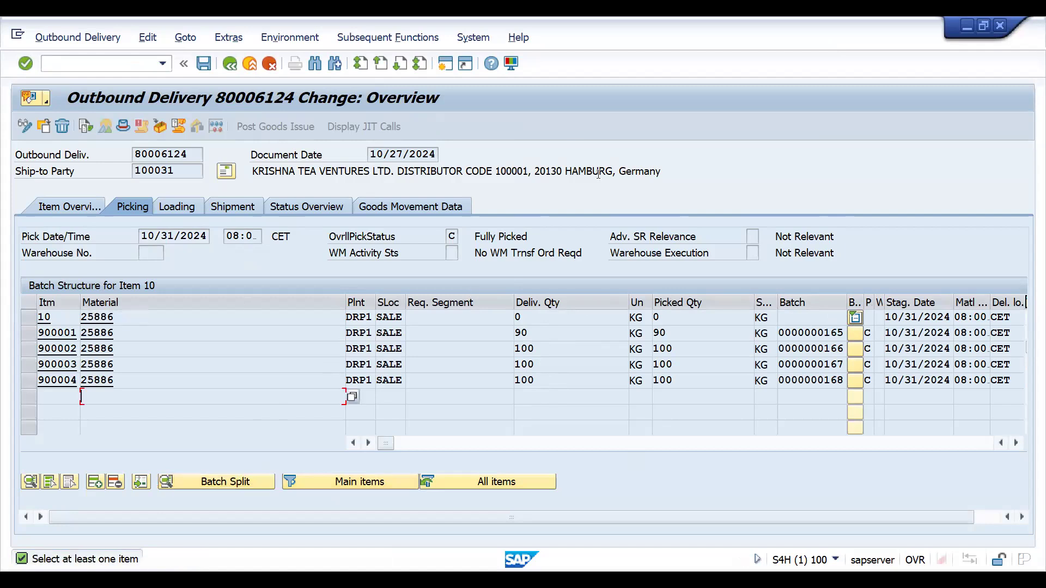
Start a new DOR1 sales order with transaction VA01, entering the sold-to party number and accepting the preselected ship-to party.
left_click(74, 64)
type("/NVA03")
key("Return")
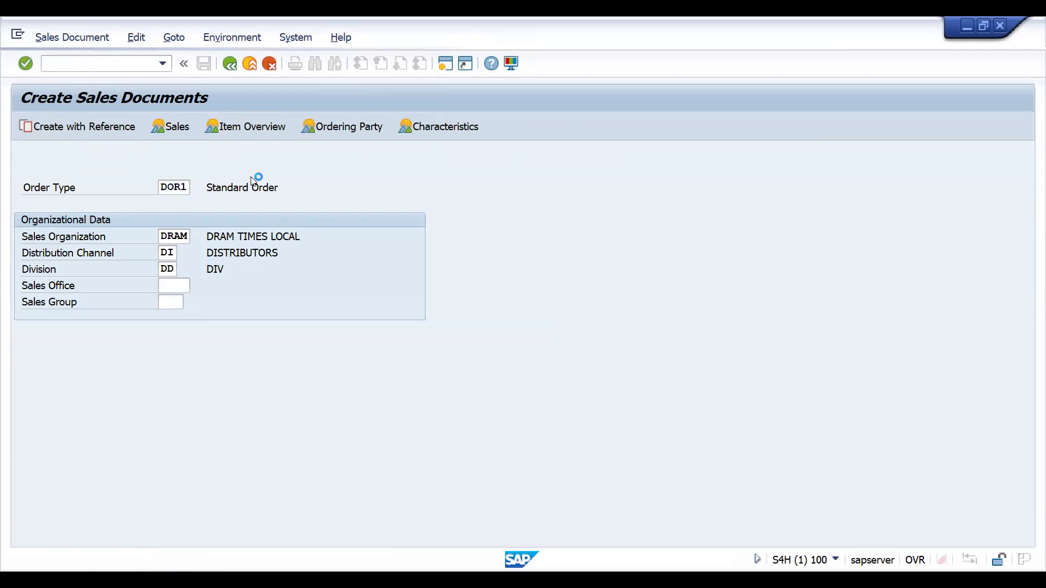
key("space")
key("Down")
key("Return")
key("Return")
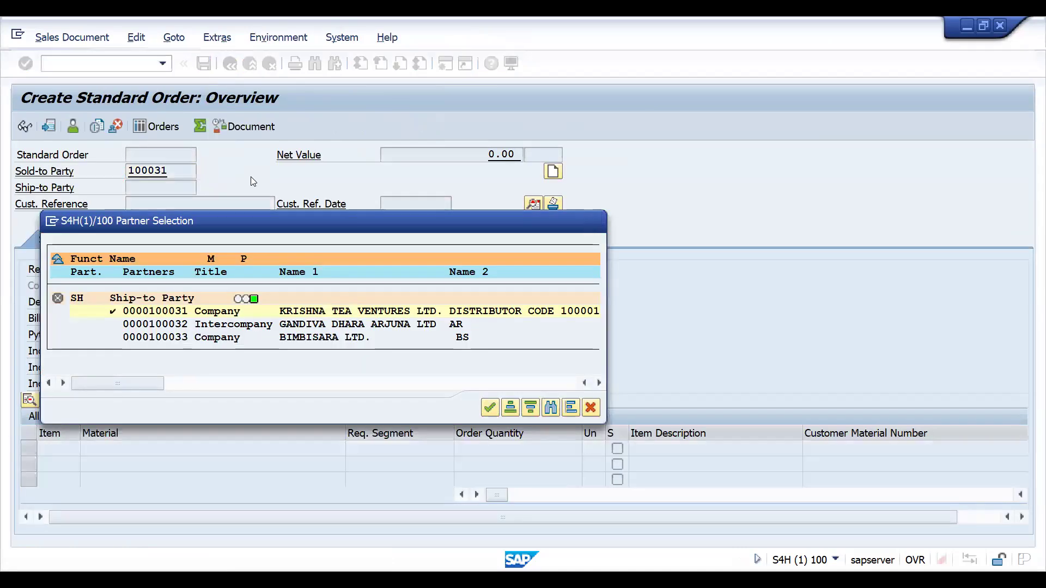
key("Return")
Enter customer reference batchSPLIT and add material 25886 with an order quantity of 10 to the sales order.
key("space")
key("Down")
key("Return")
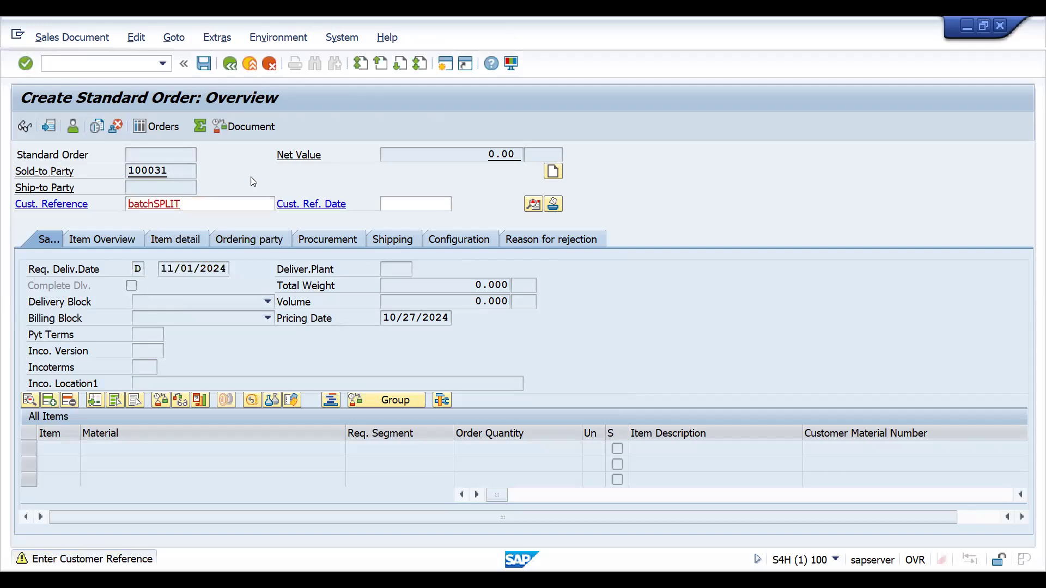
key("Return")
key("space")
key("Down")
key("Return")
key("Tab")
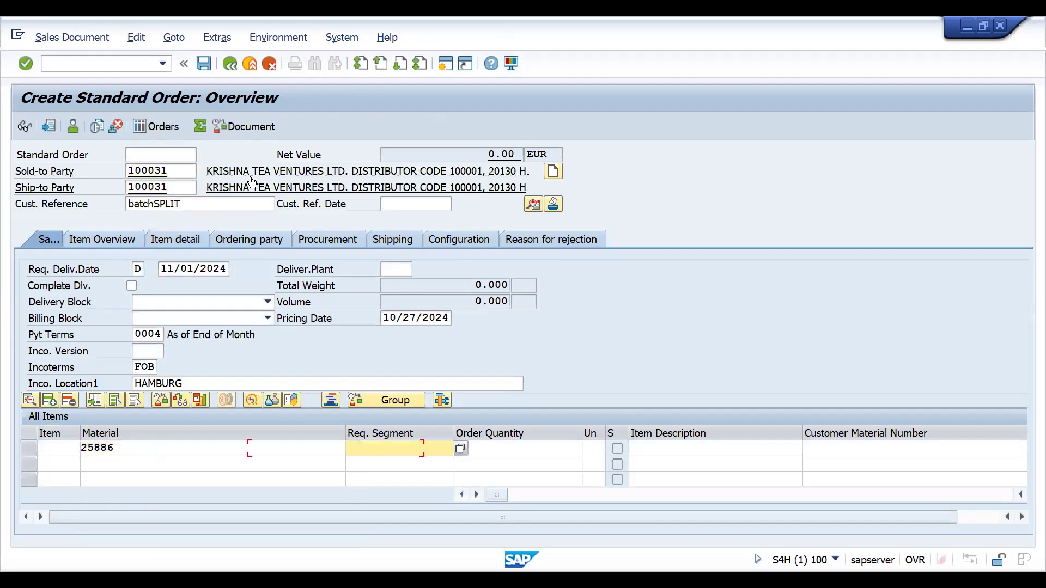
key("Tab")
type("1")
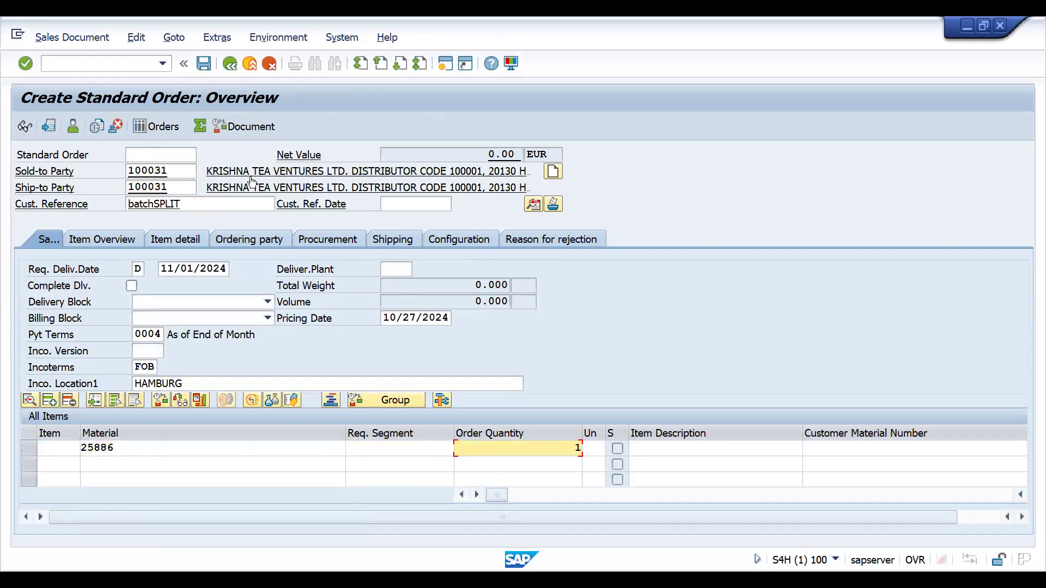
type("0")
key("Return")
Save the order by creating its outbound delivery and display the batch structure of item 10.
left_click(78, 38)
left_click(78, 193)
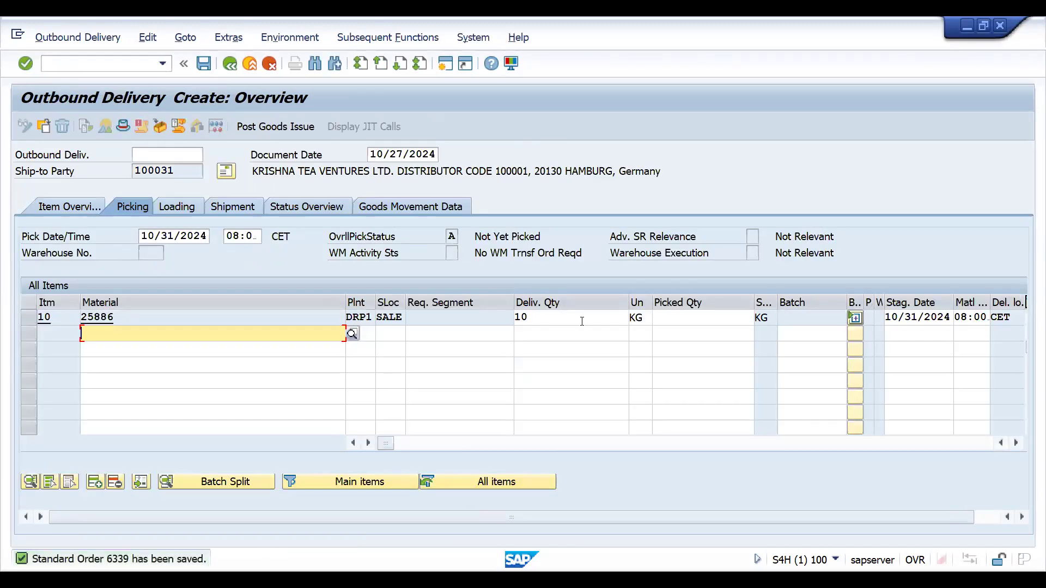
left_click(668, 318)
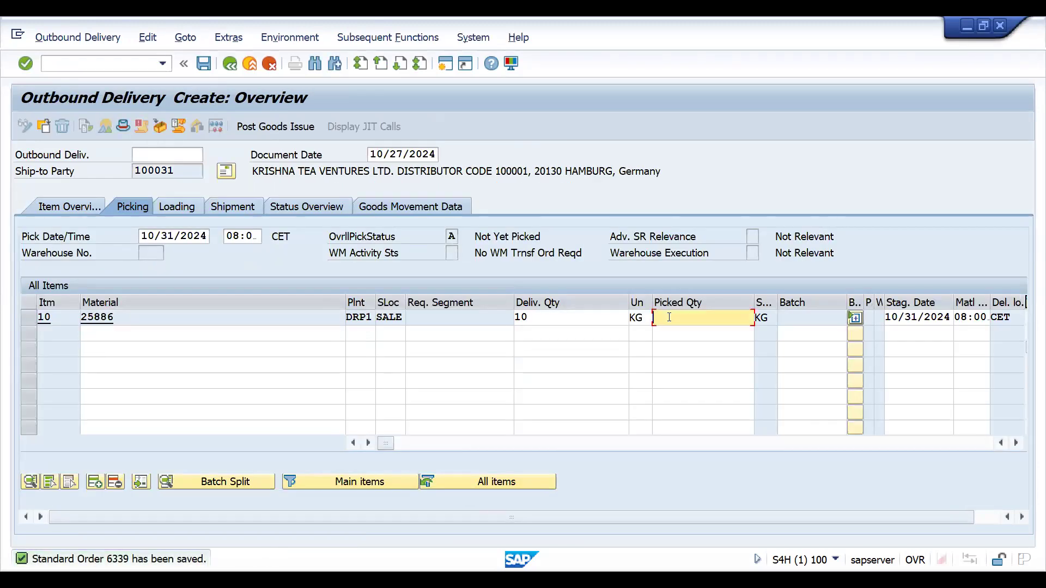
left_click(855, 317)
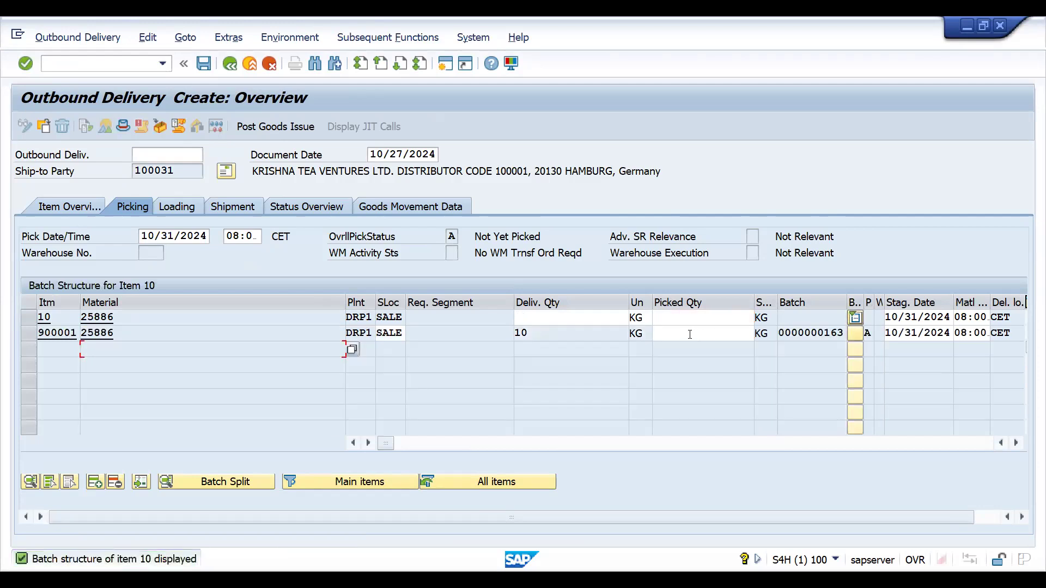
left_click(688, 335)
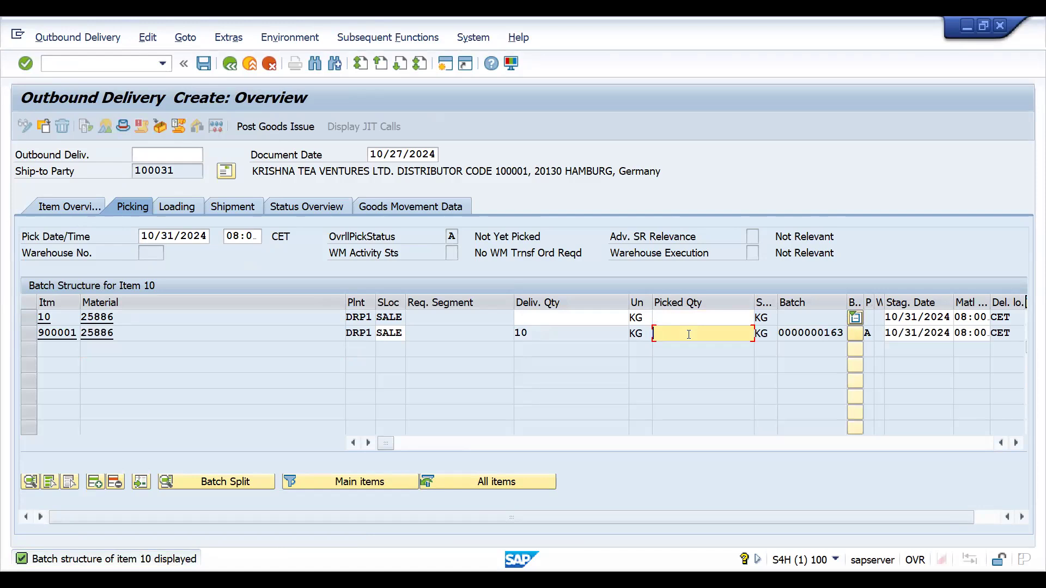
left_click(22, 334)
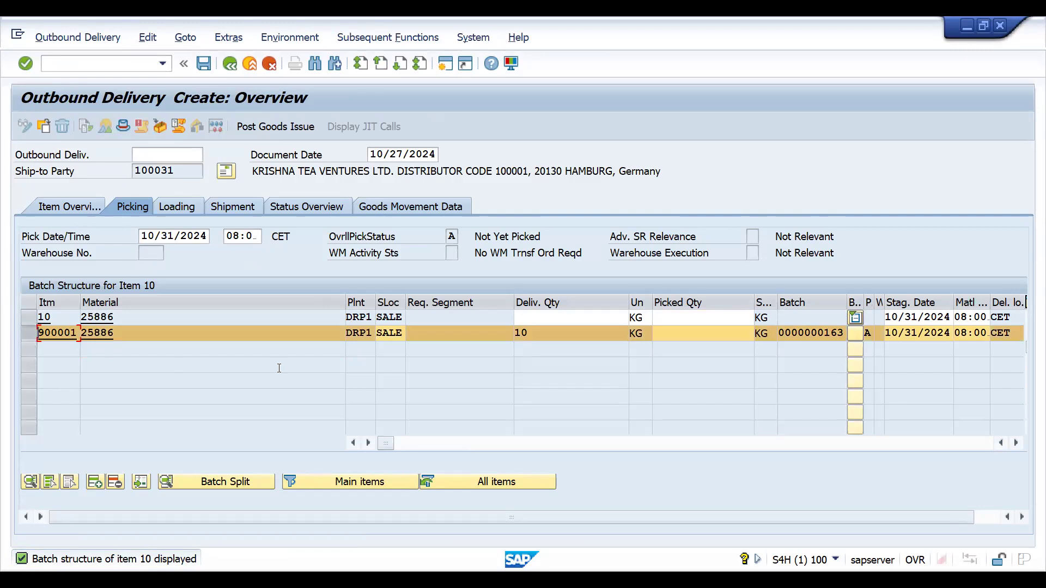
left_click(222, 482)
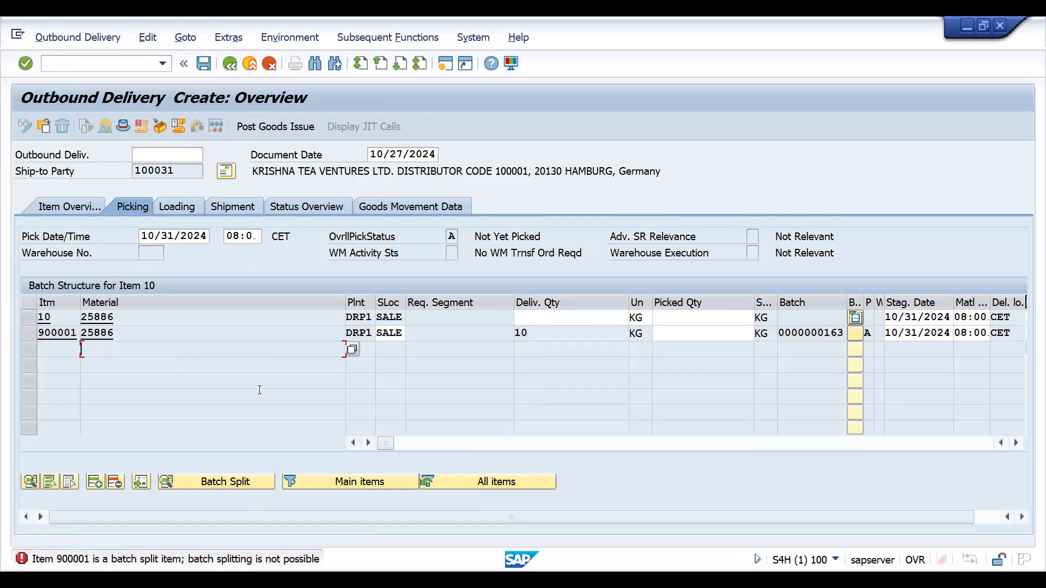
left_click(281, 397)
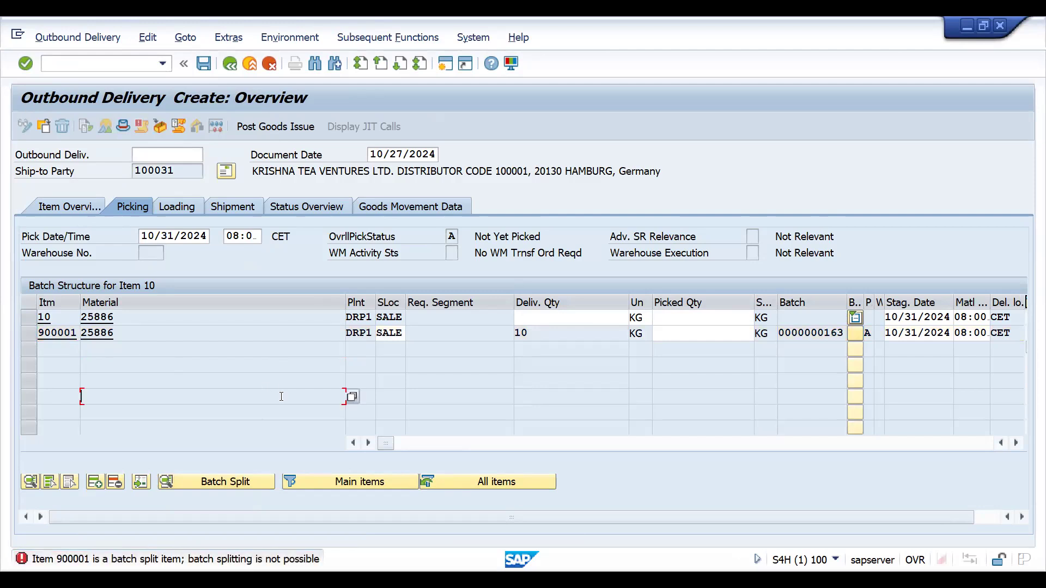
left_click(27, 317)
left_click(208, 484)
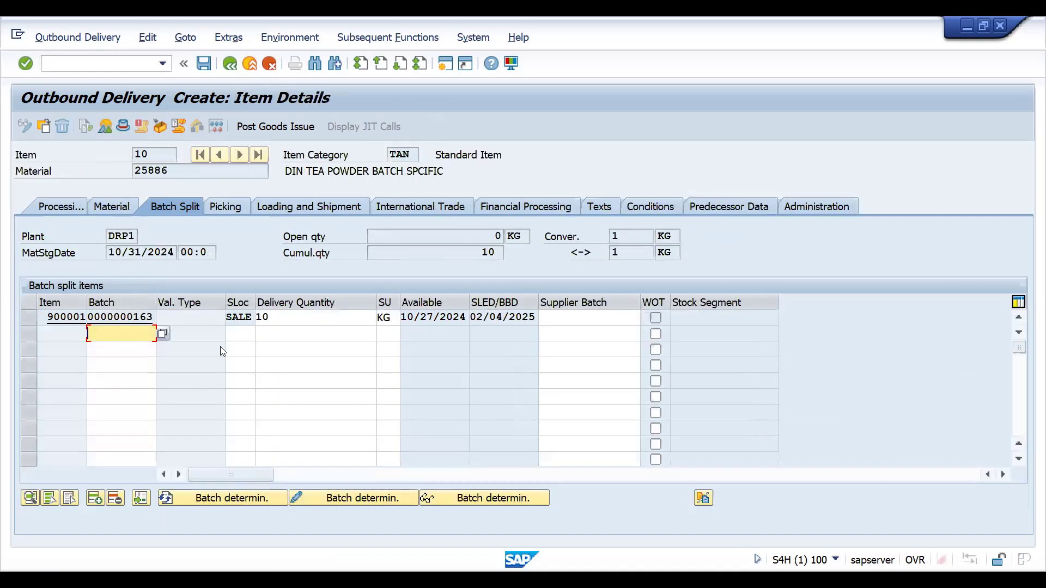
key("Down")
key("Return")
key("Down")
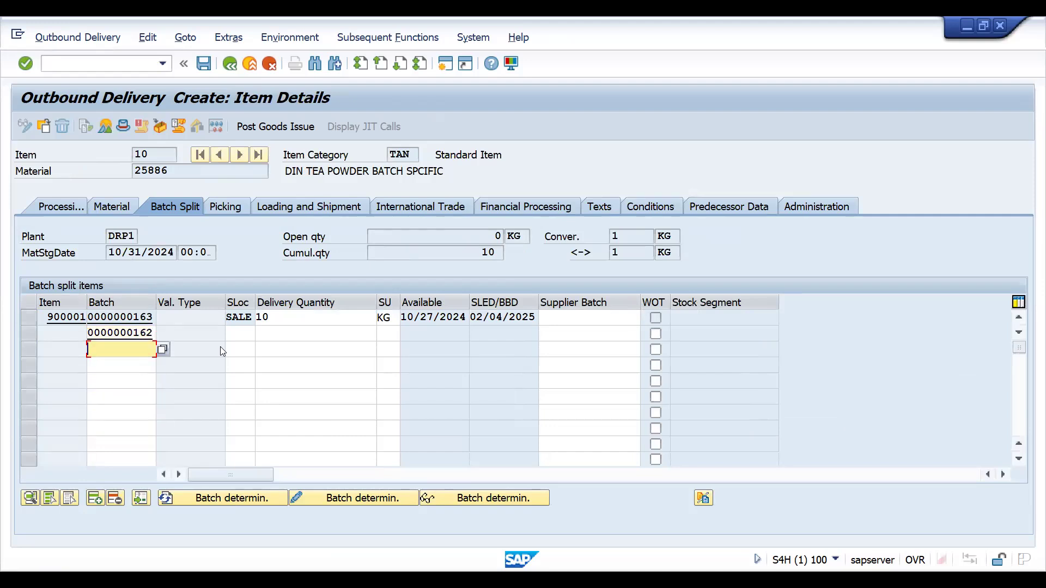
key("Down")
key("Down")
key("Down")
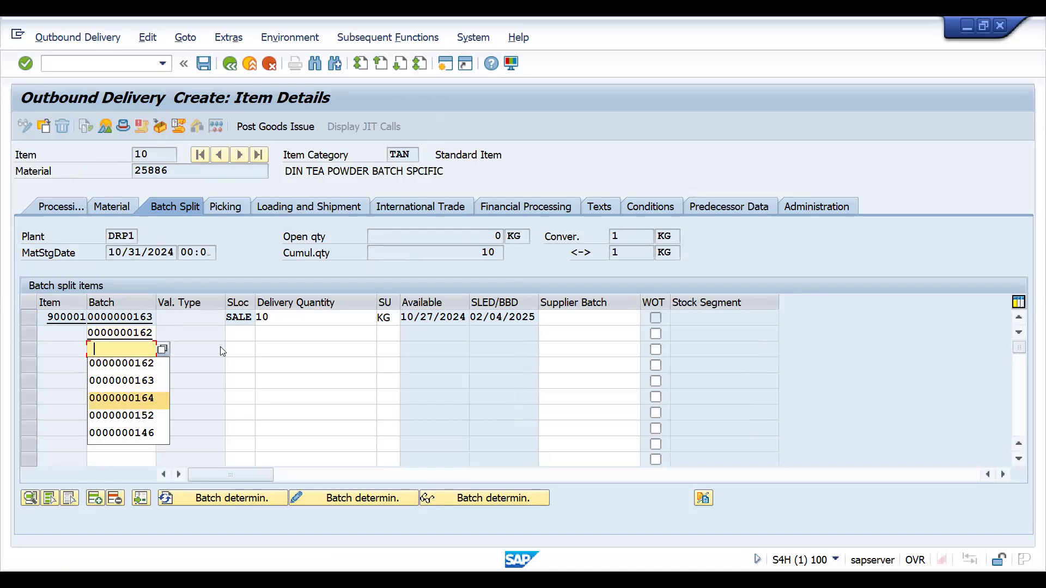
key("Return")
key("Return")
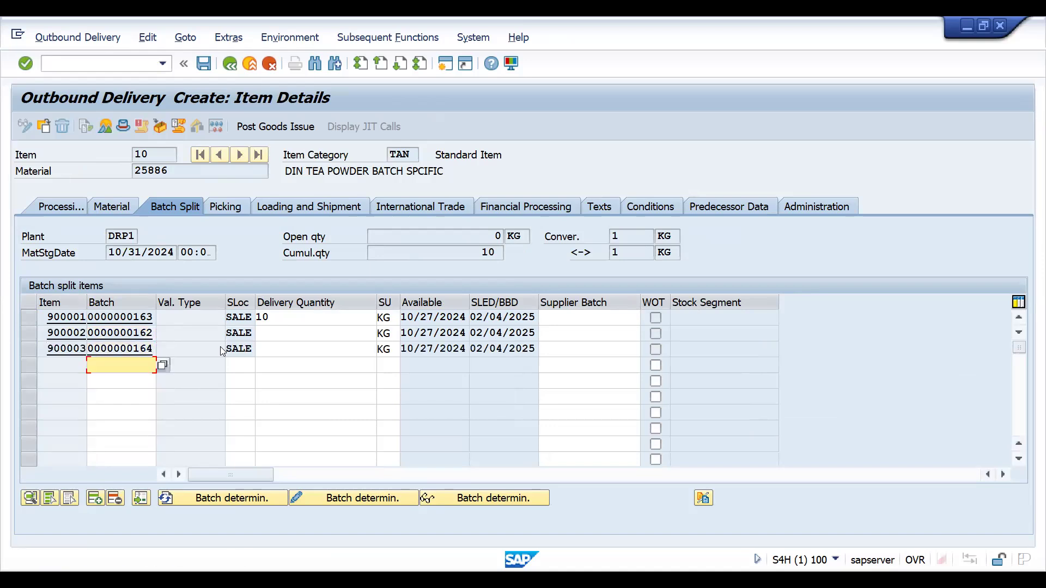
left_click(279, 332)
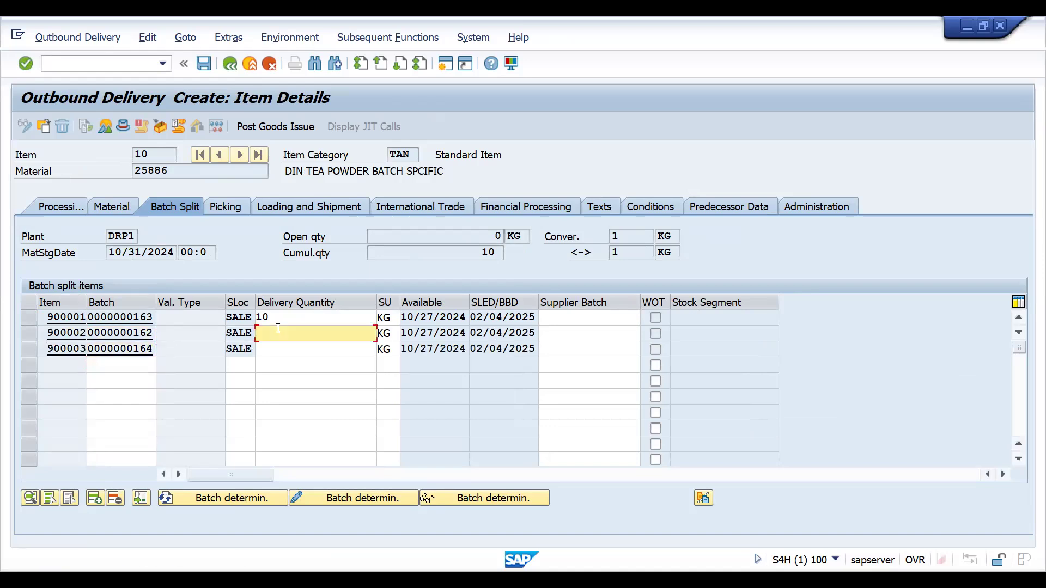
type("3")
key("Down")
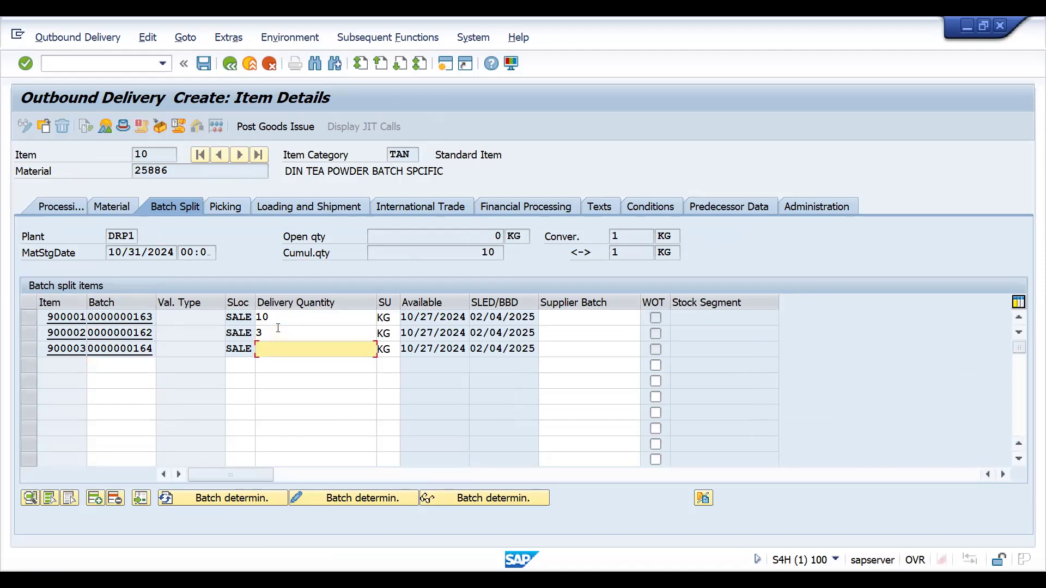
type("4")
key("Return")
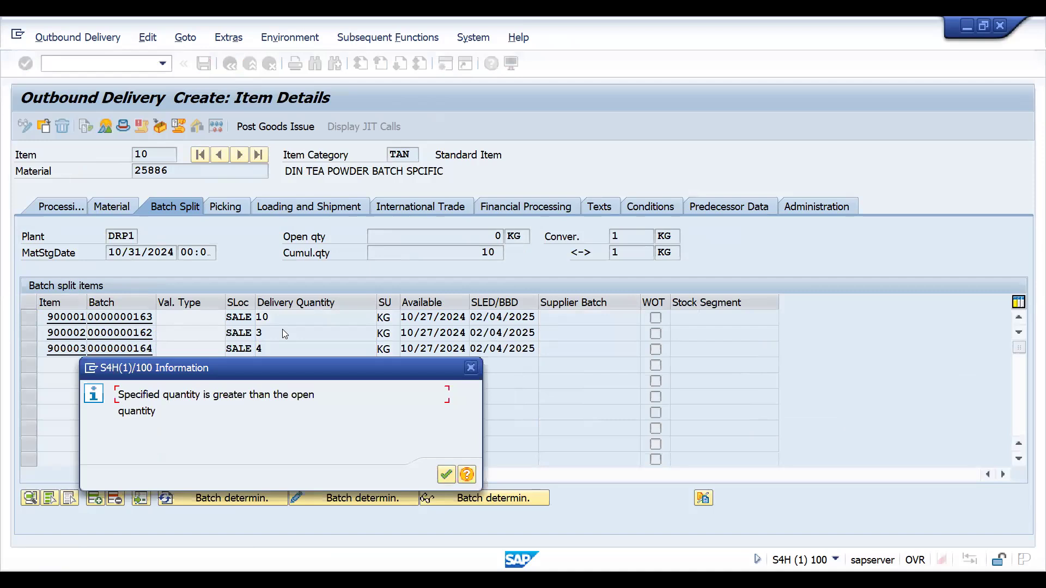
key("Return")
left_click(343, 316)
key("BackSpace")
key("BackSpace")
type("3")
key("Return")
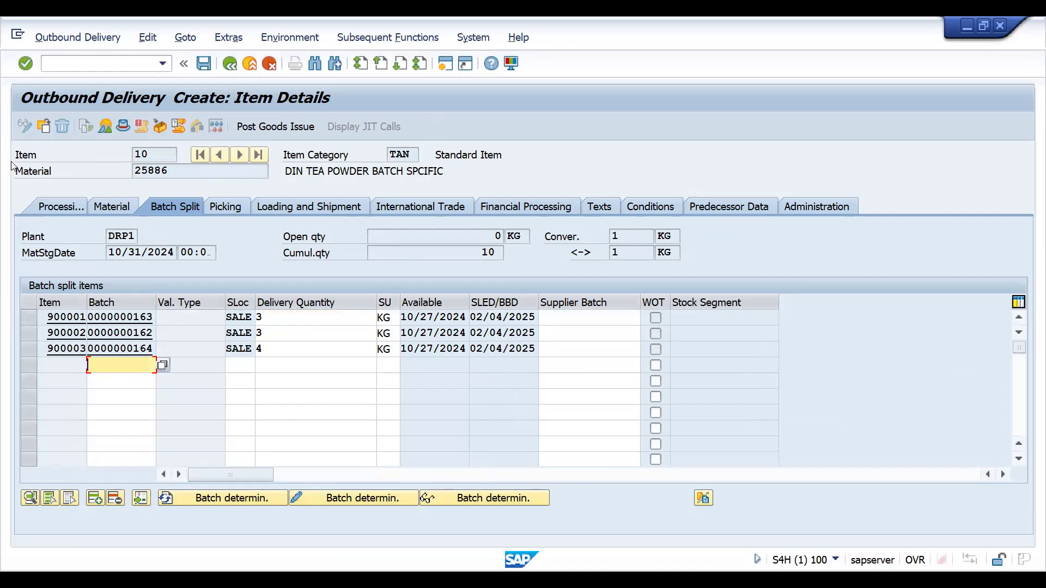
Review the material and processing details of item 10 and return to its batch split.
left_click(103, 204)
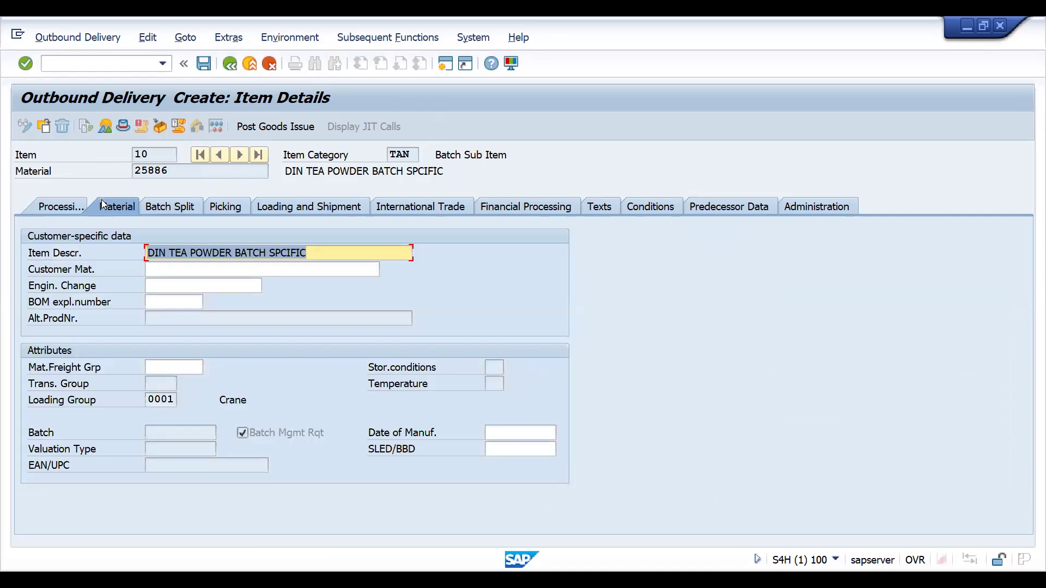
left_click(41, 207)
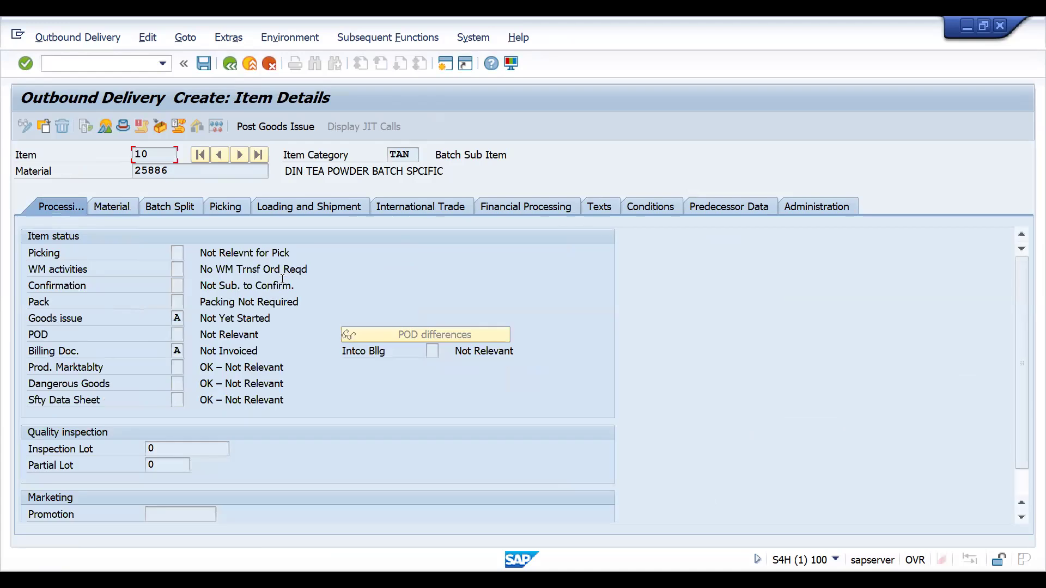
left_click(176, 207)
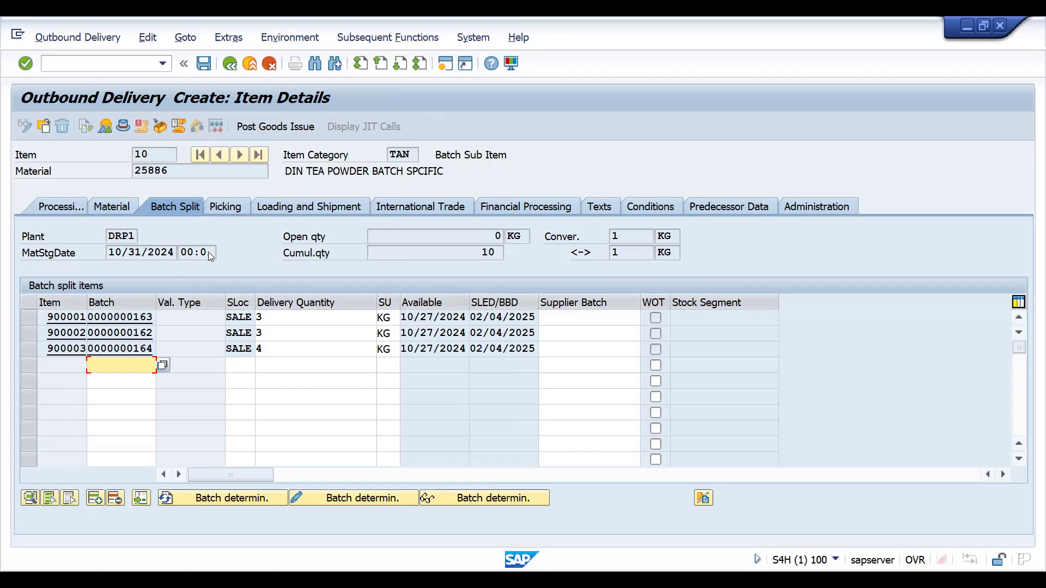
Try to post the goods issue from item 10's batch split, and open the item's picking details.
left_click(267, 128)
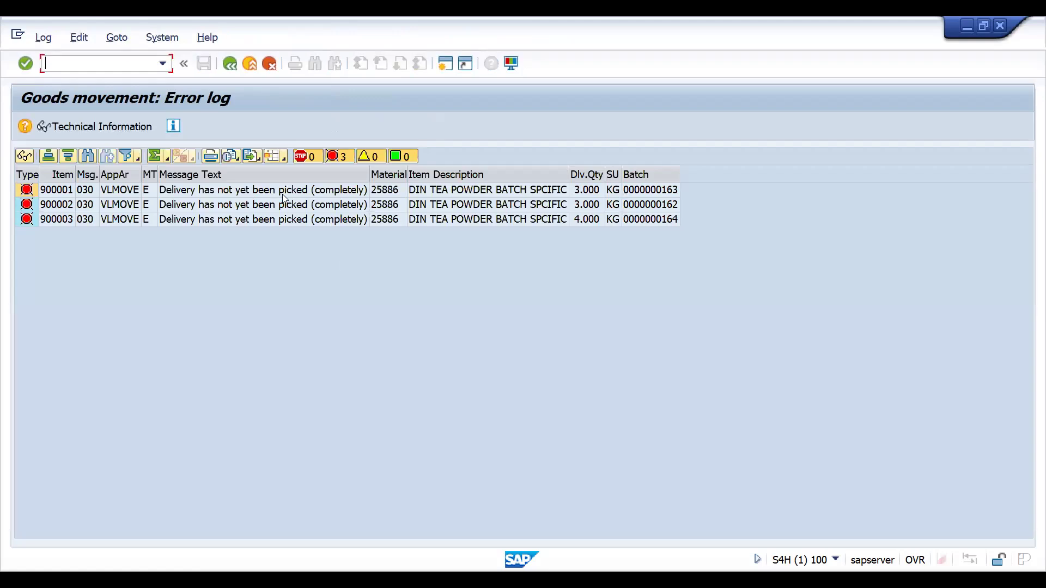
left_click(229, 63)
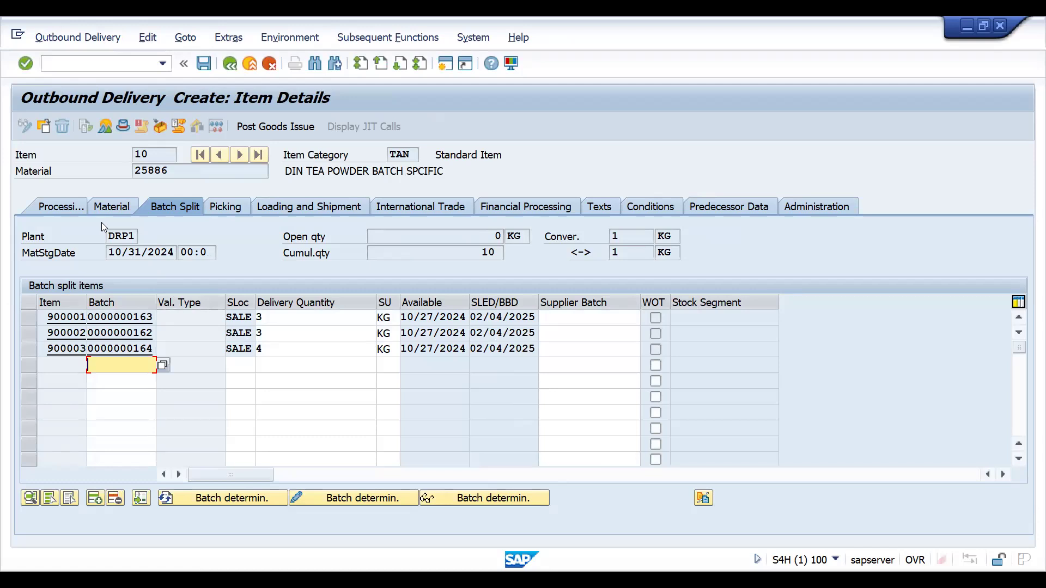
left_click(224, 206)
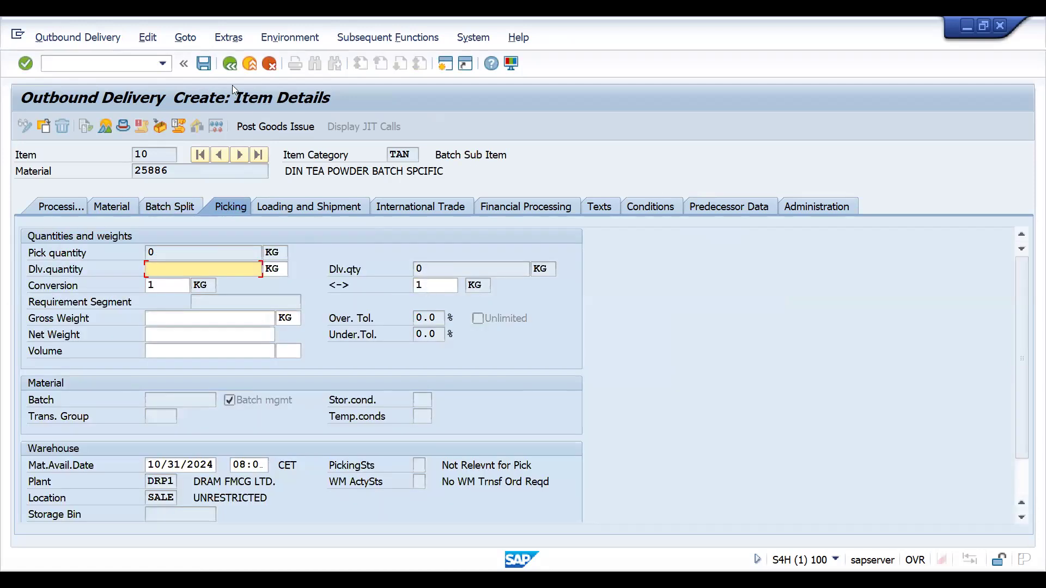
In the picking overview, set picked quantities of 3 for sub-item 900001, 3 for 900002 and 4 for 900003, and post the goods issue.
left_click(229, 69)
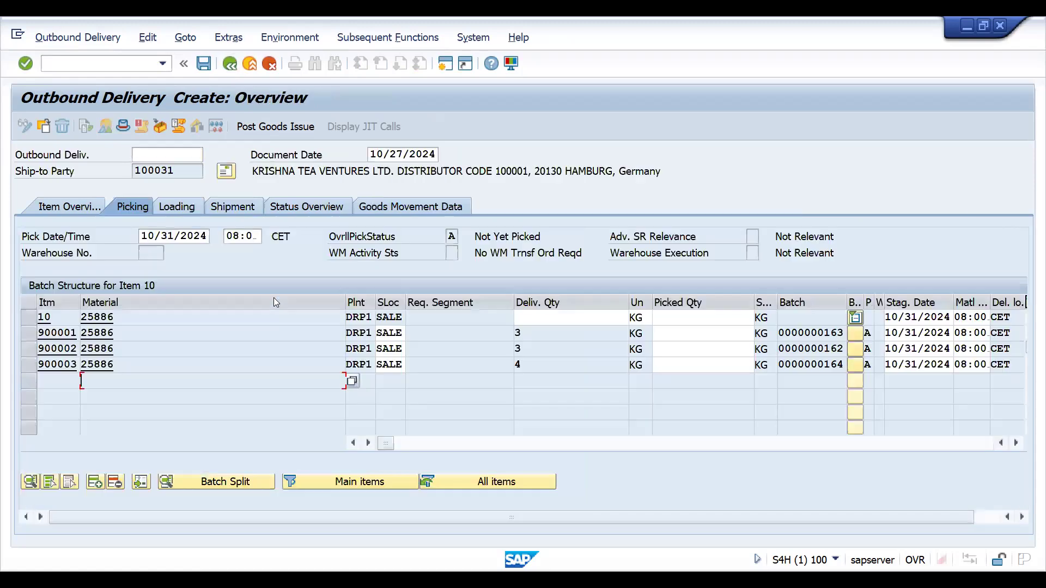
left_click(659, 334)
type("3")
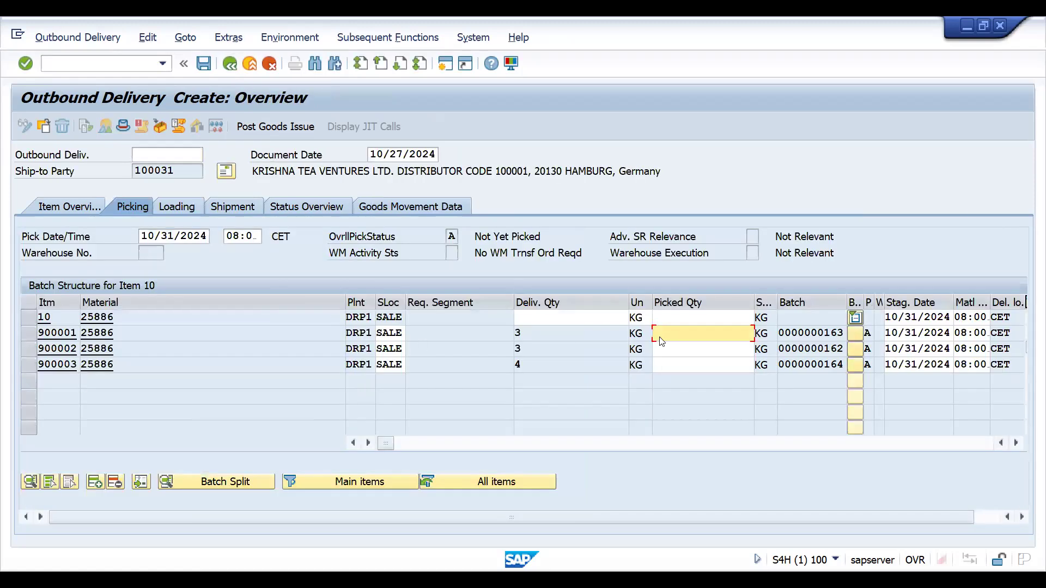
key("Return")
left_click(664, 345)
type("4")
key("Return")
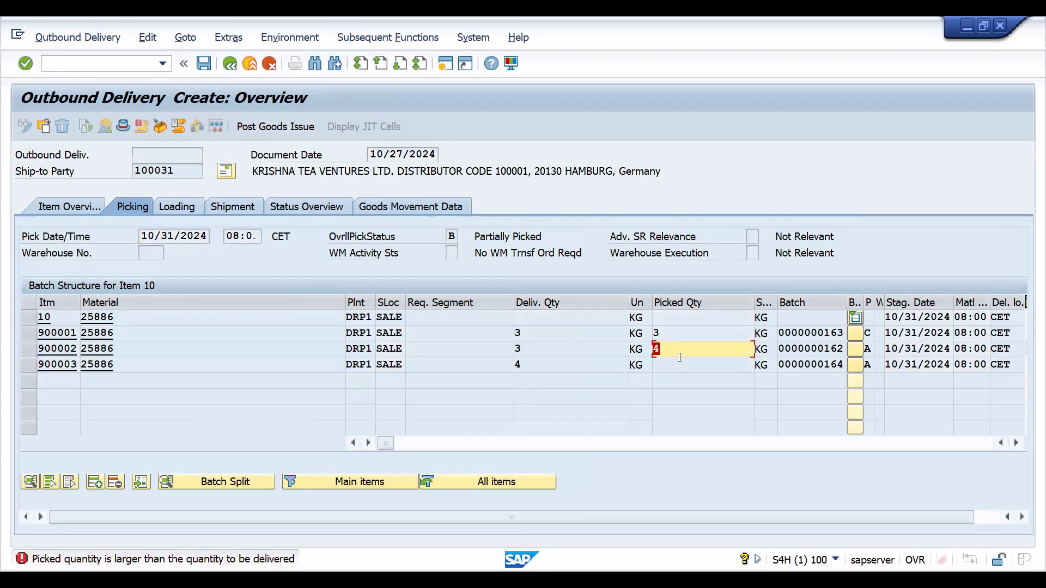
type("3")
key("Return")
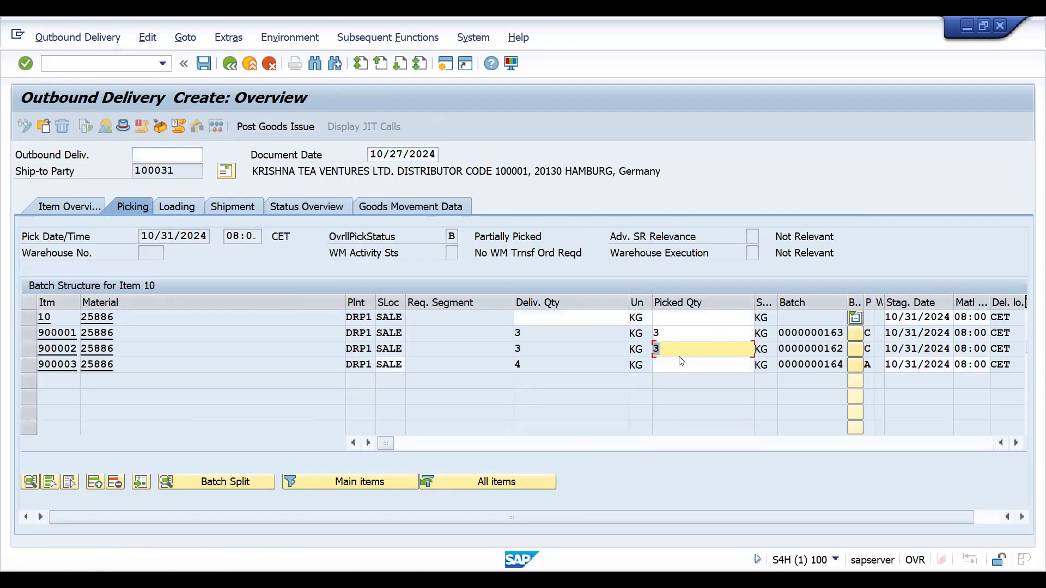
left_click(675, 363)
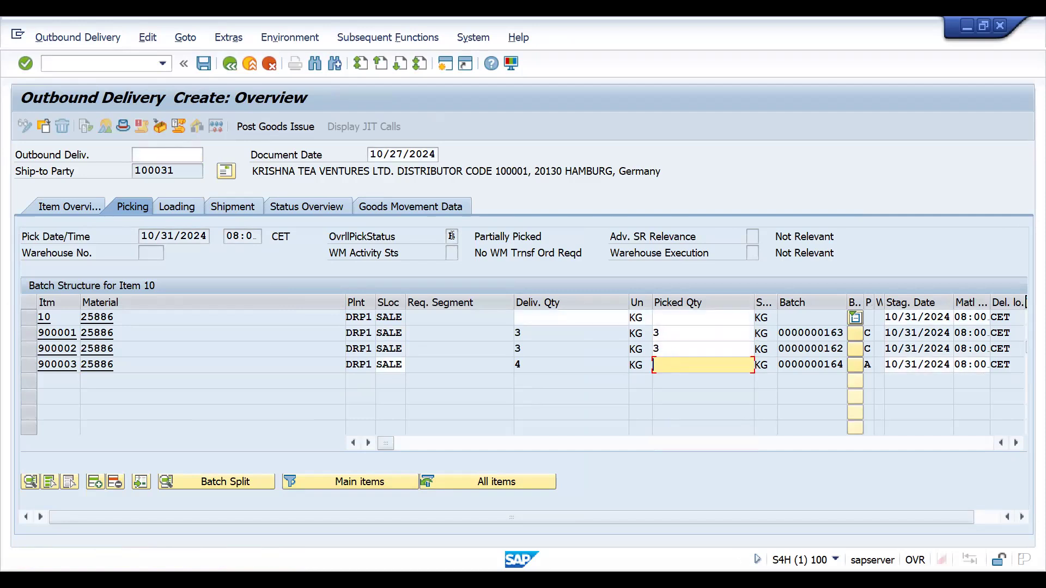
type("4")
key("Return")
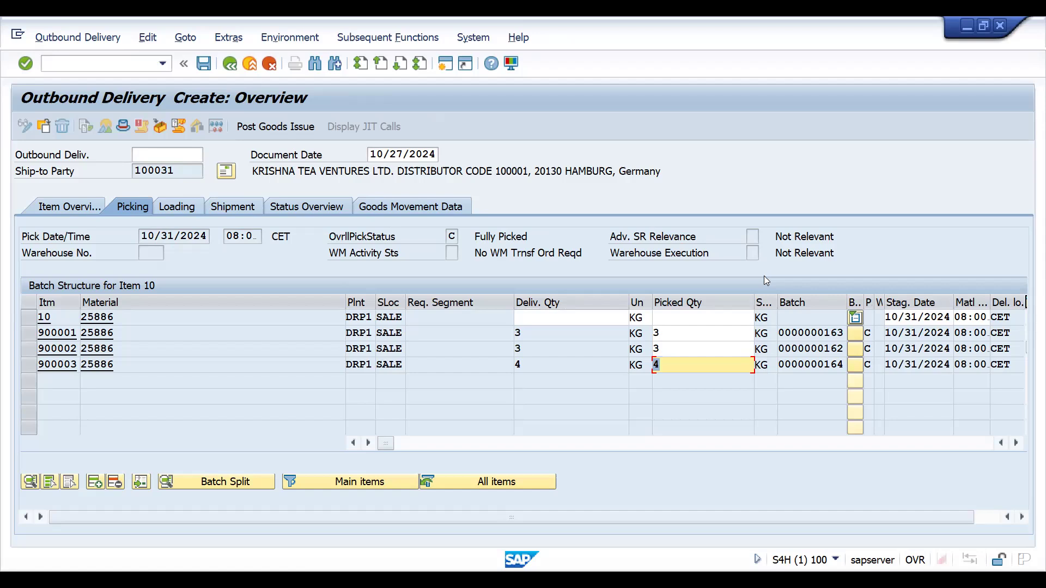
left_click(265, 125)
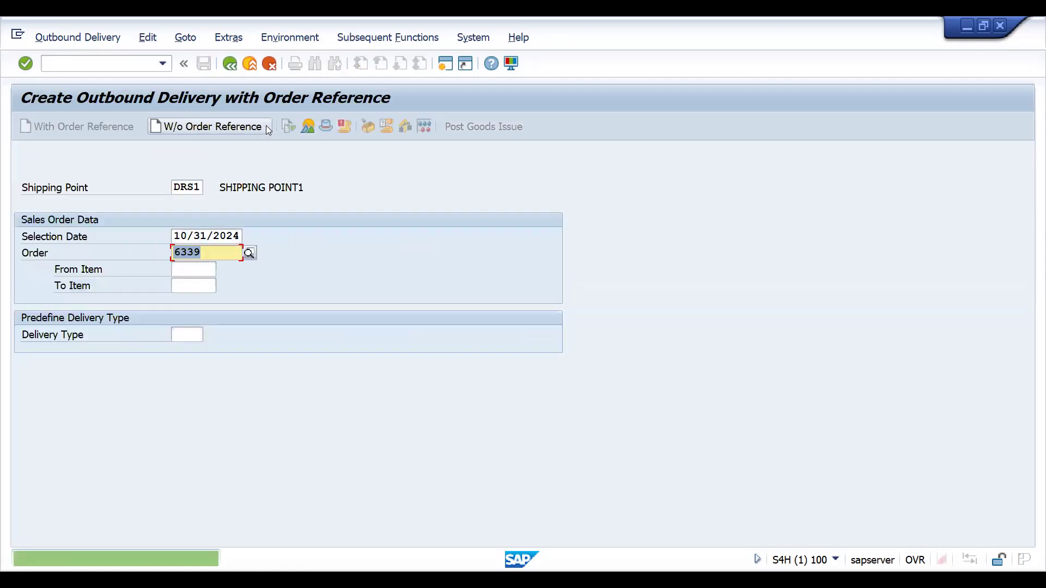
Create an F2 invoice for the newly saved delivery with transaction VF01 and save it.
left_click(94, 67)
type("/NVF01")
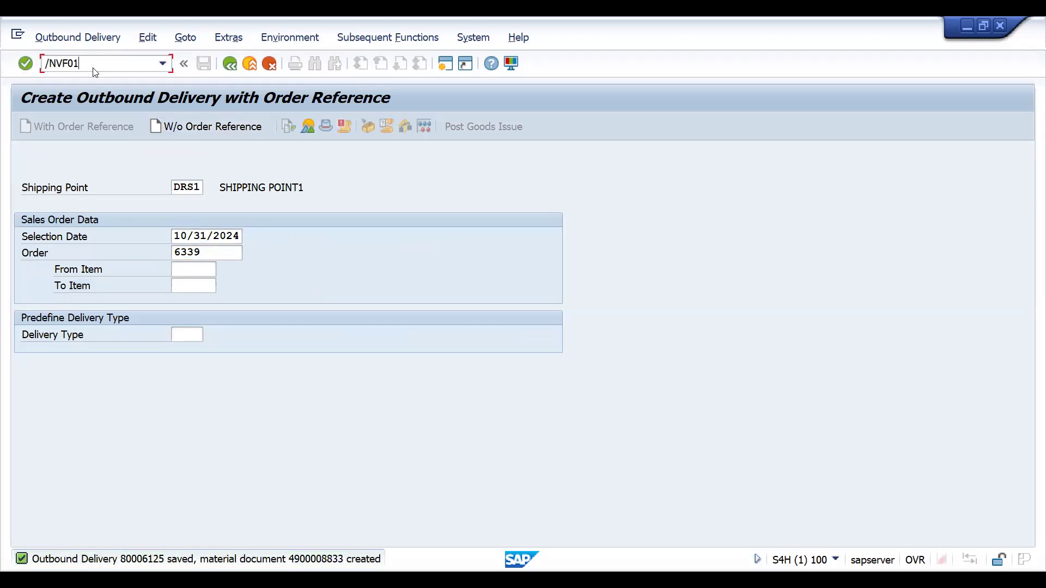
key("Return")
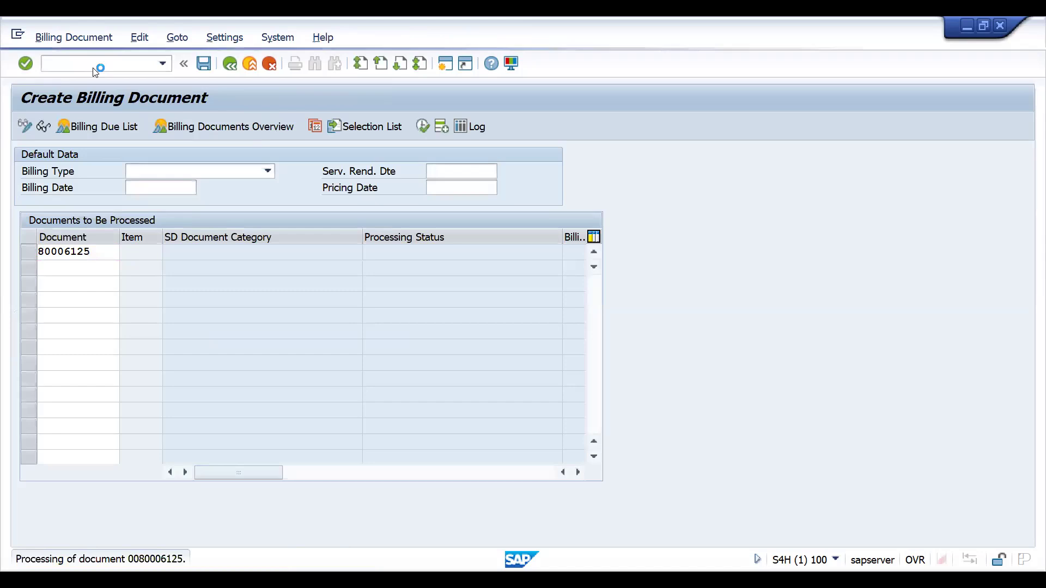
key("Return")
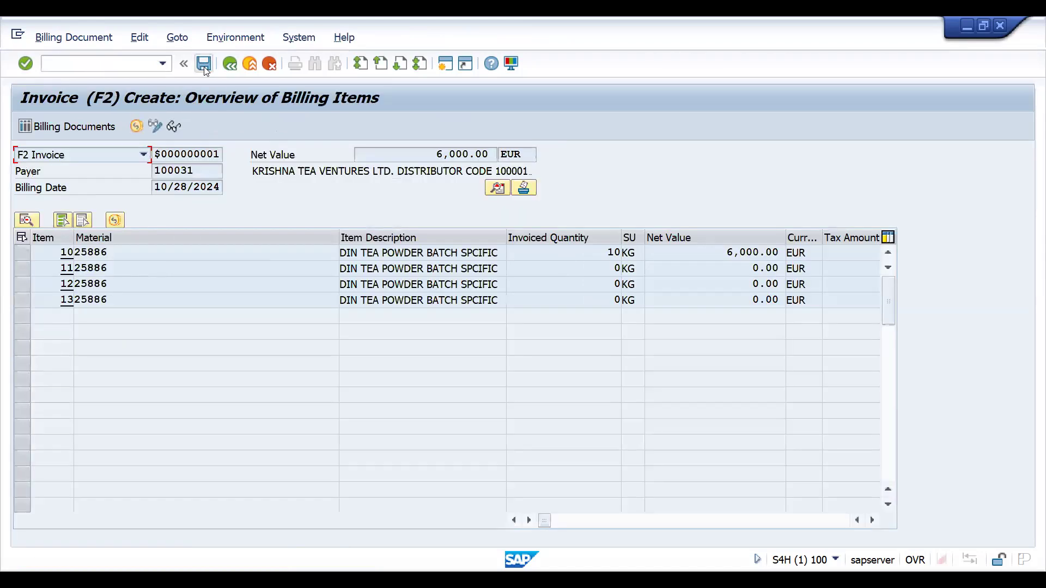
left_click(204, 67)
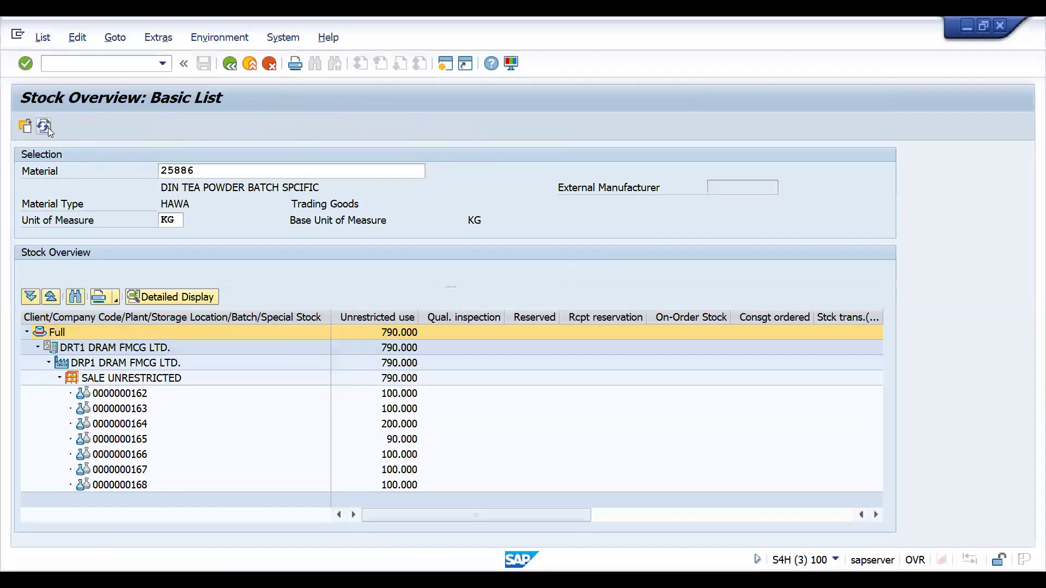
Refresh the stock overview of material 25886 to check the remaining stock per batch.
left_click(44, 126)
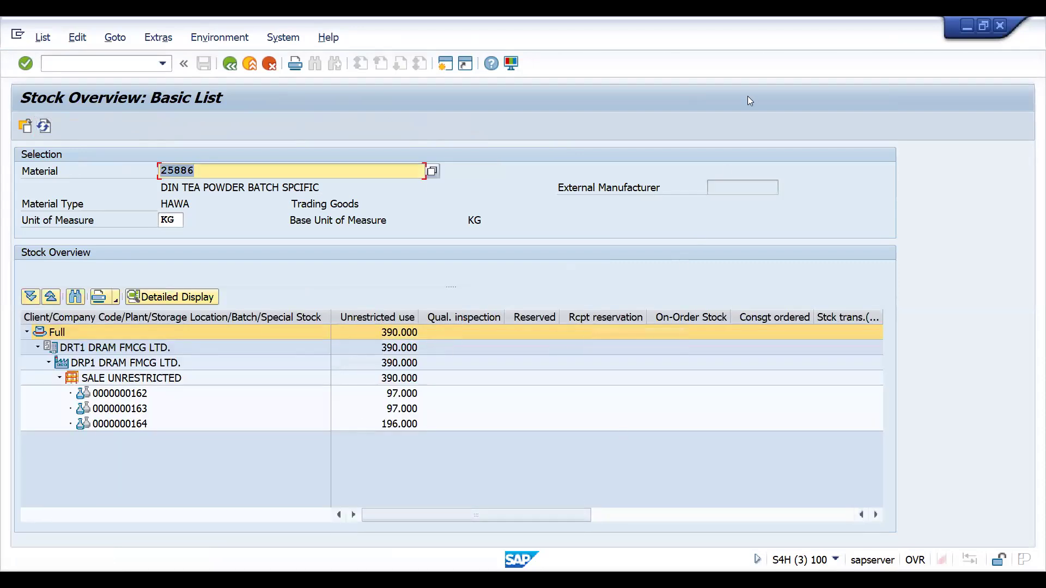
key("alt+Tab")
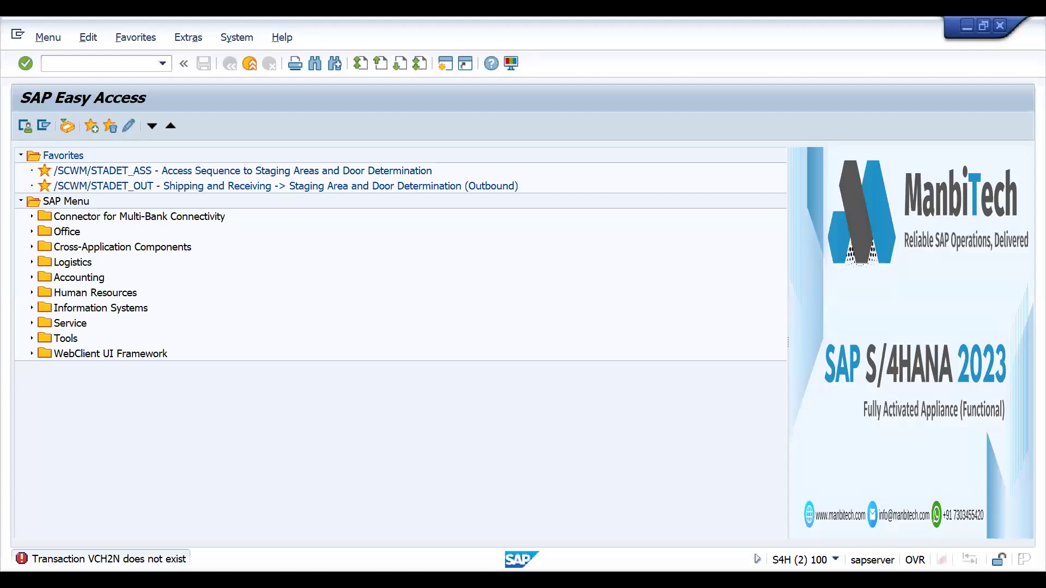
key("alt+Tab")
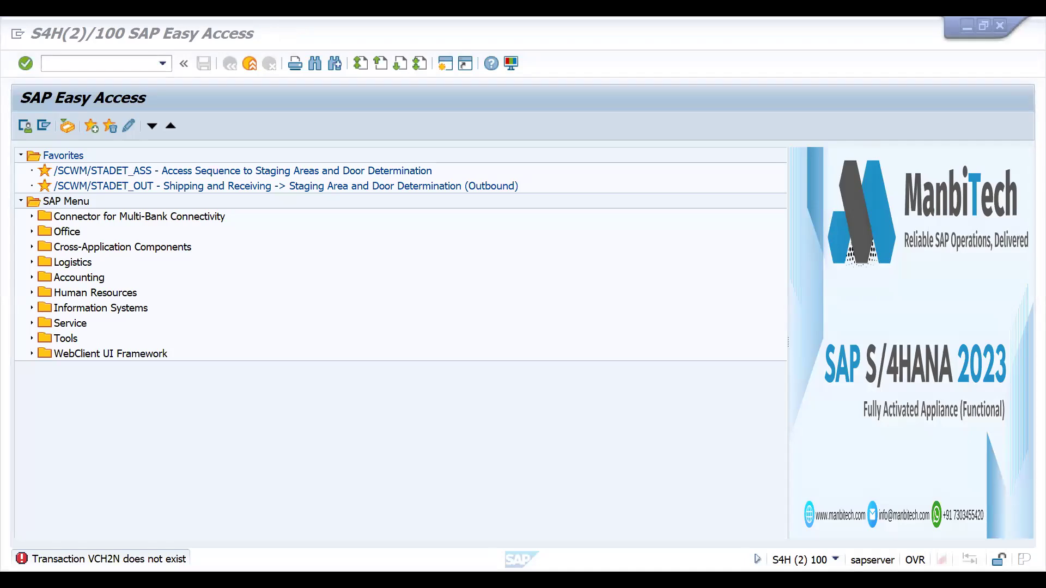
key("alt+Tab")
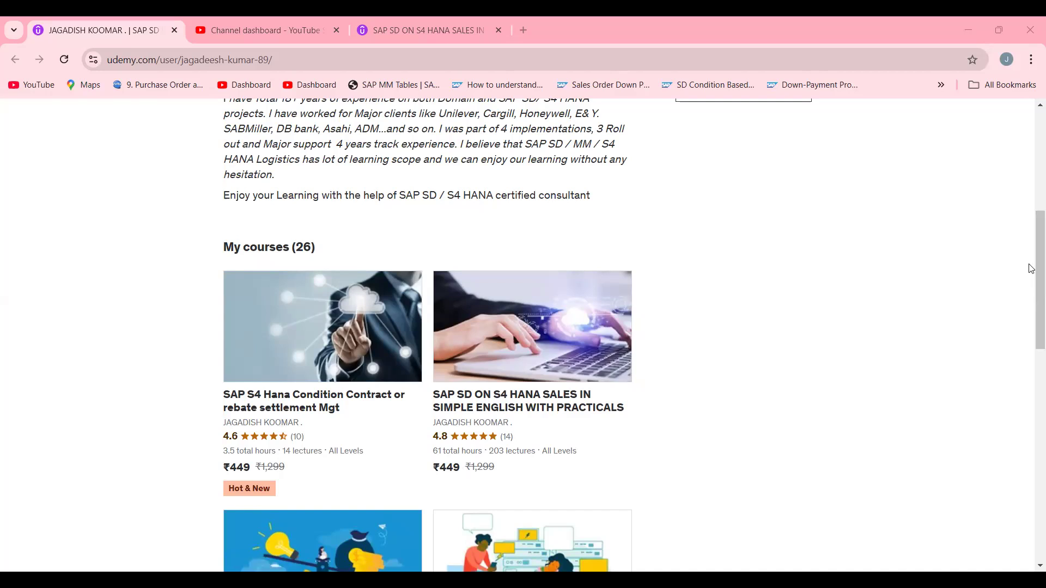
scroll(1031, 353, "down", 10)
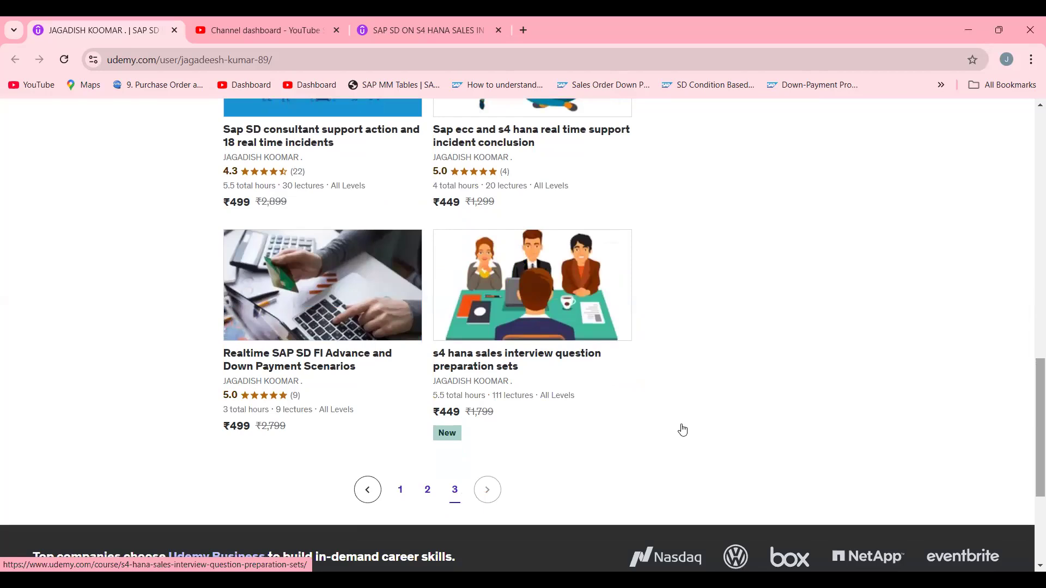
left_click_drag(1029, 409, 1017, 25)
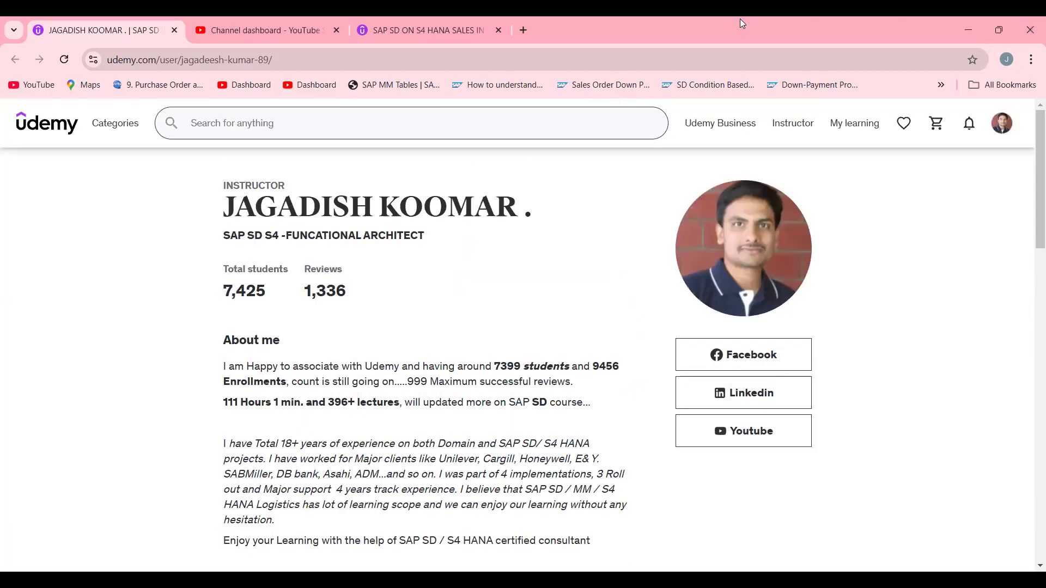
left_click(266, 31)
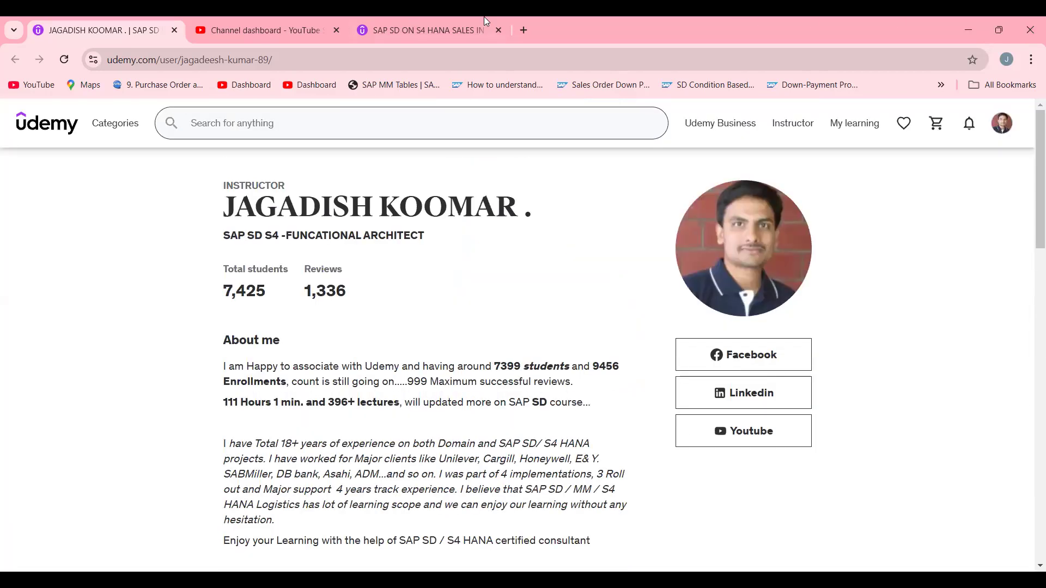